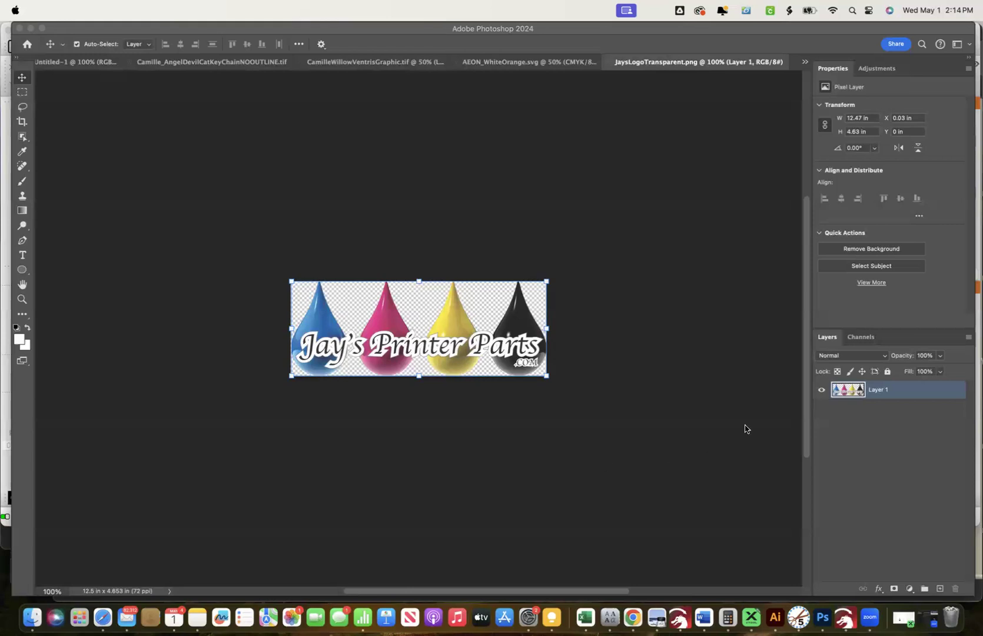
Step: Select Layer 1's opaque logo pixels and contract the selection by 1 pixel
right_click(845, 393)
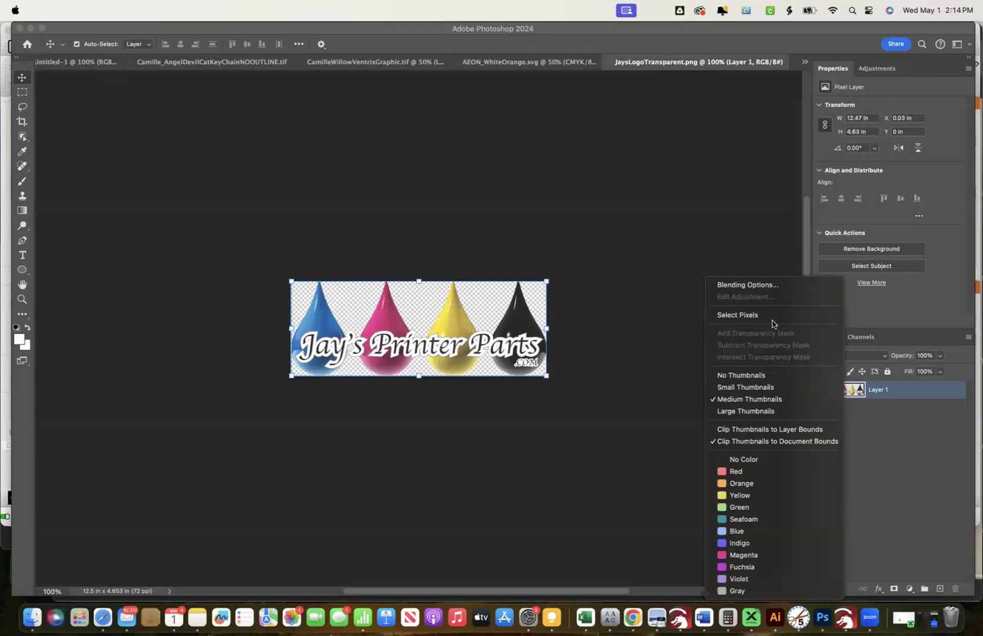
click(737, 315)
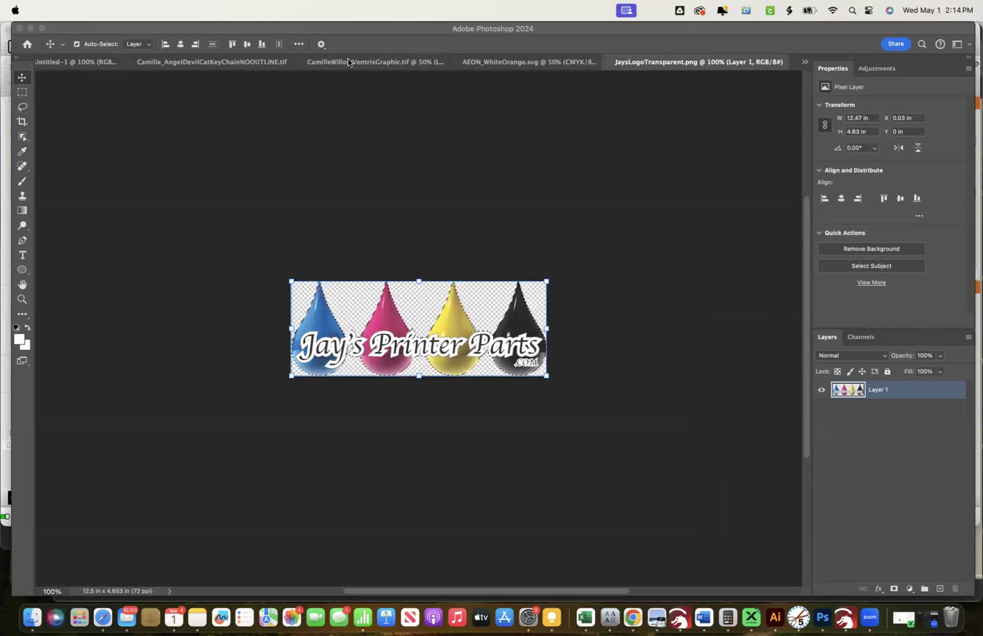
click(320, 35)
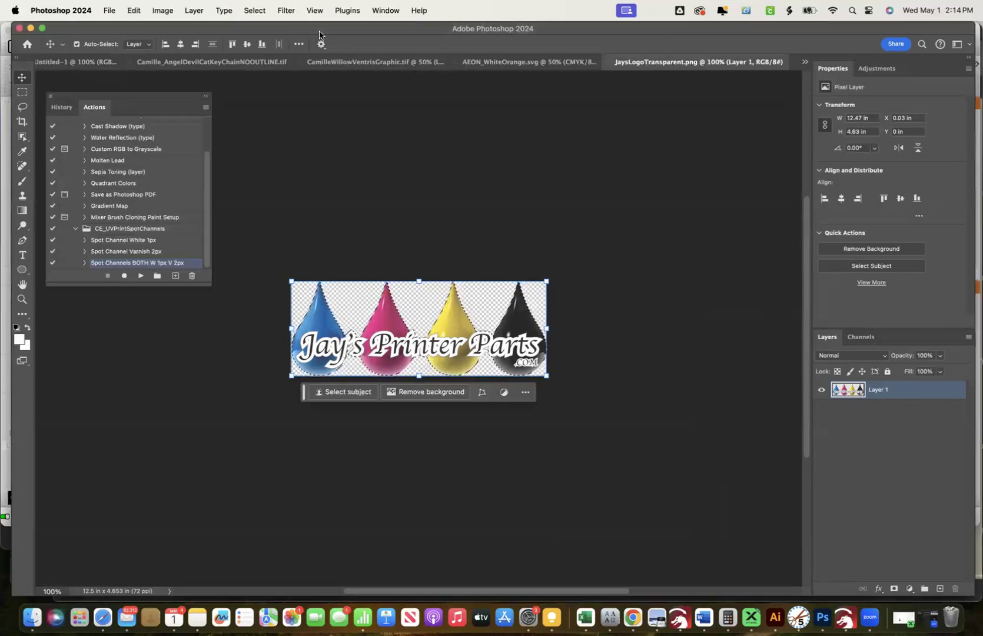
click(251, 11)
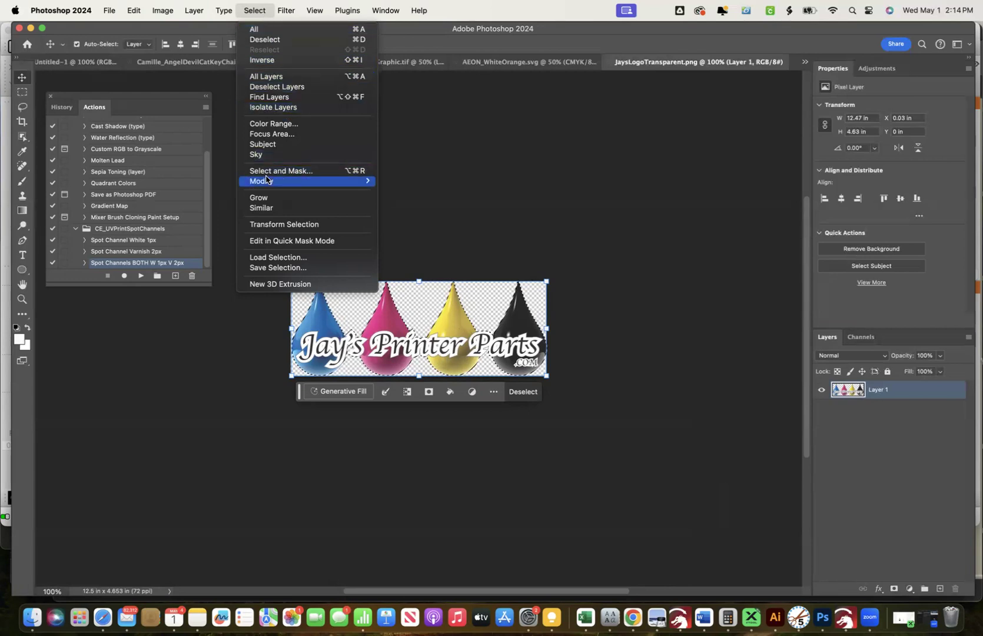
mouse_move(266, 179)
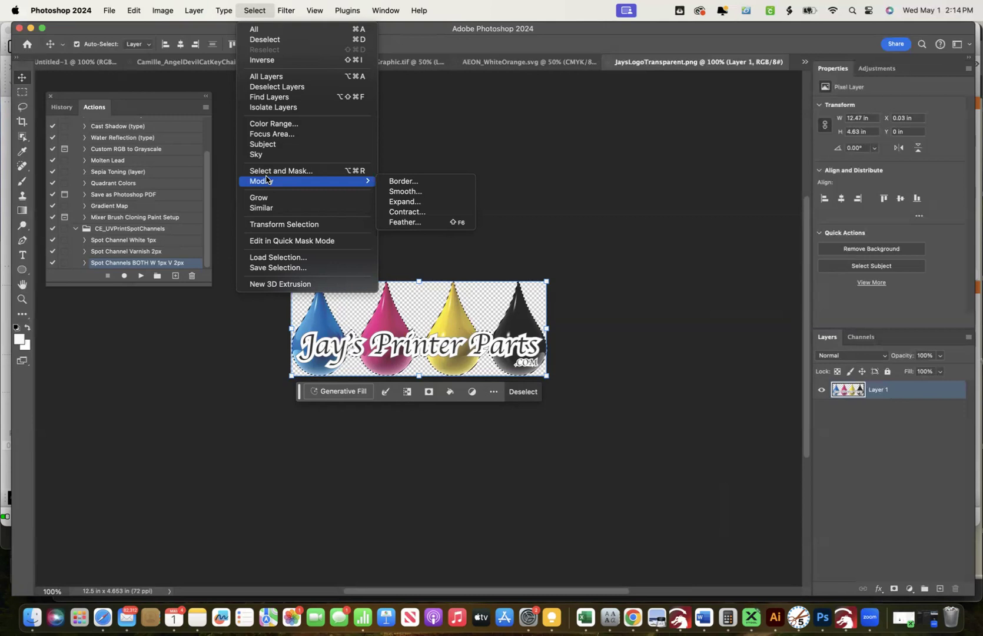
click(404, 212)
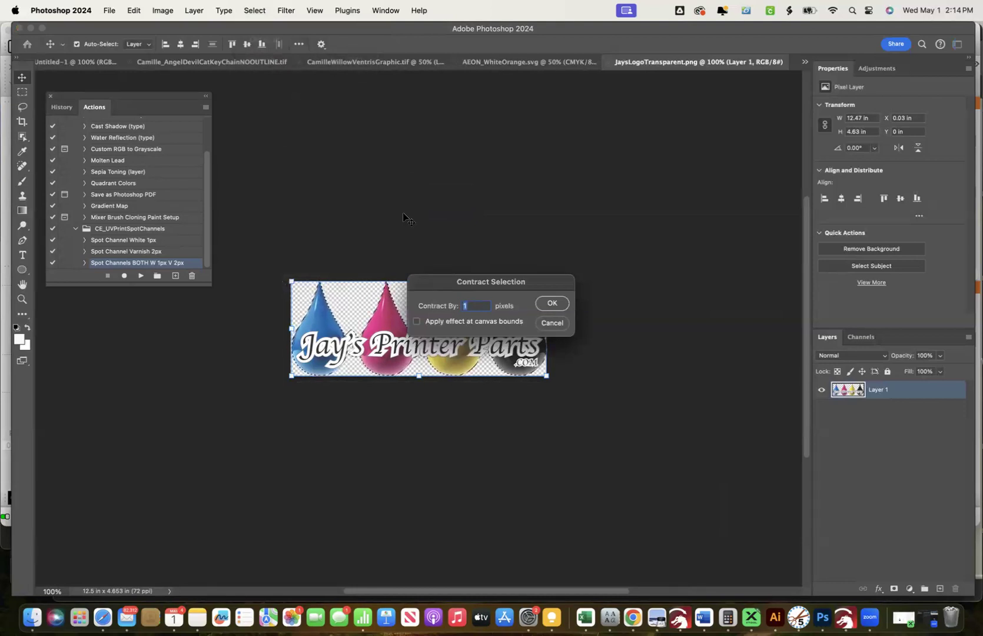
click(551, 303)
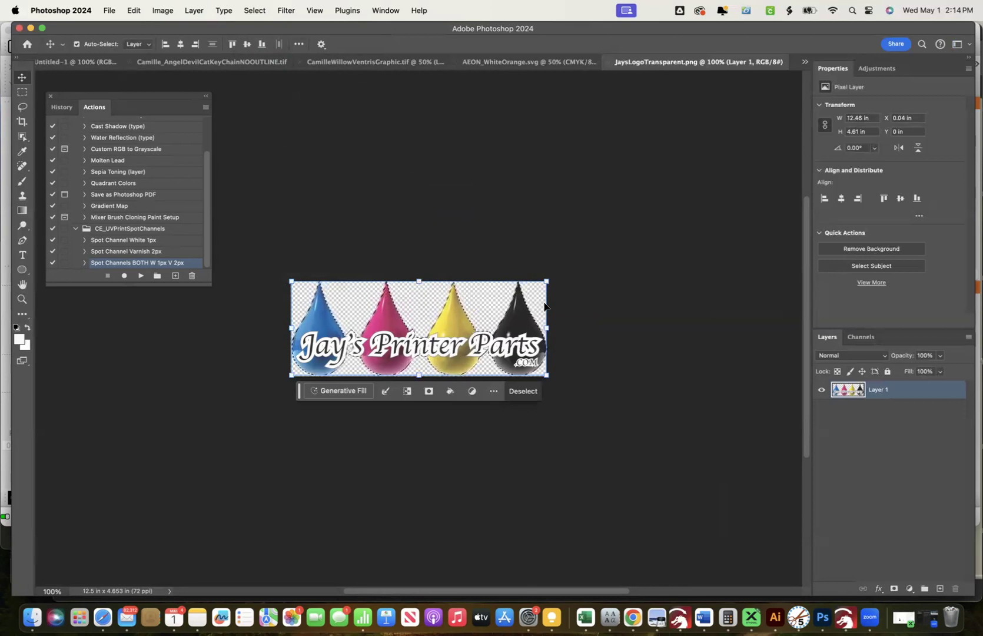
Step: Create a new spot channel named White with a blue ink colour from the selection
click(860, 338)
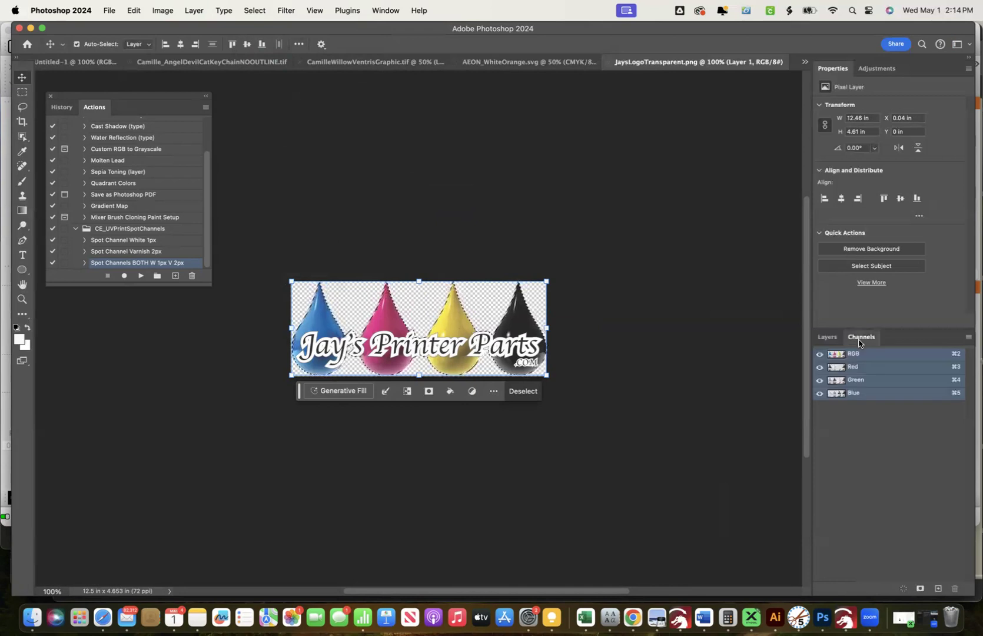
click(969, 340)
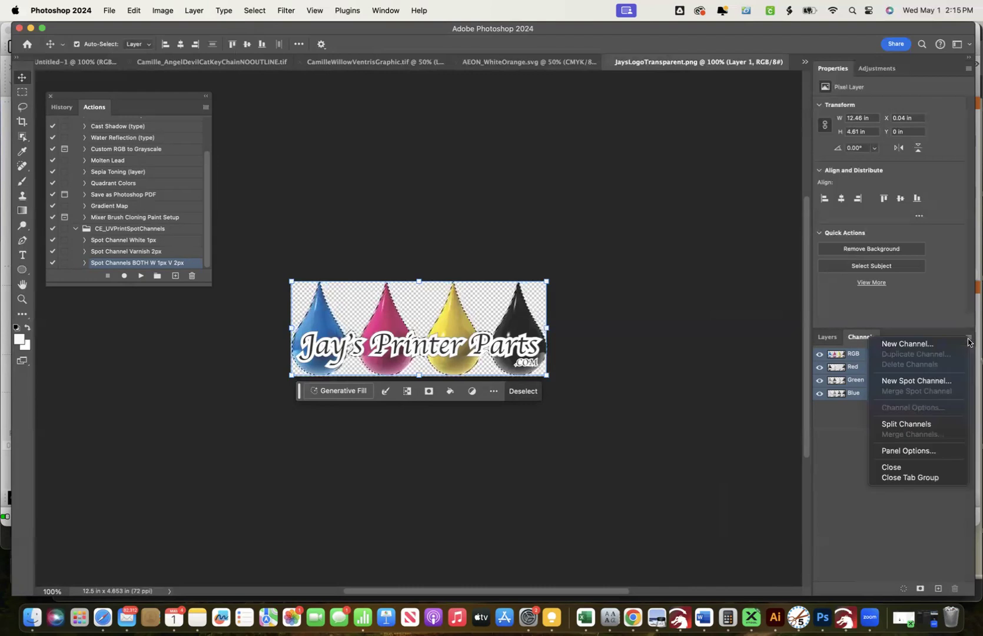
click(935, 382)
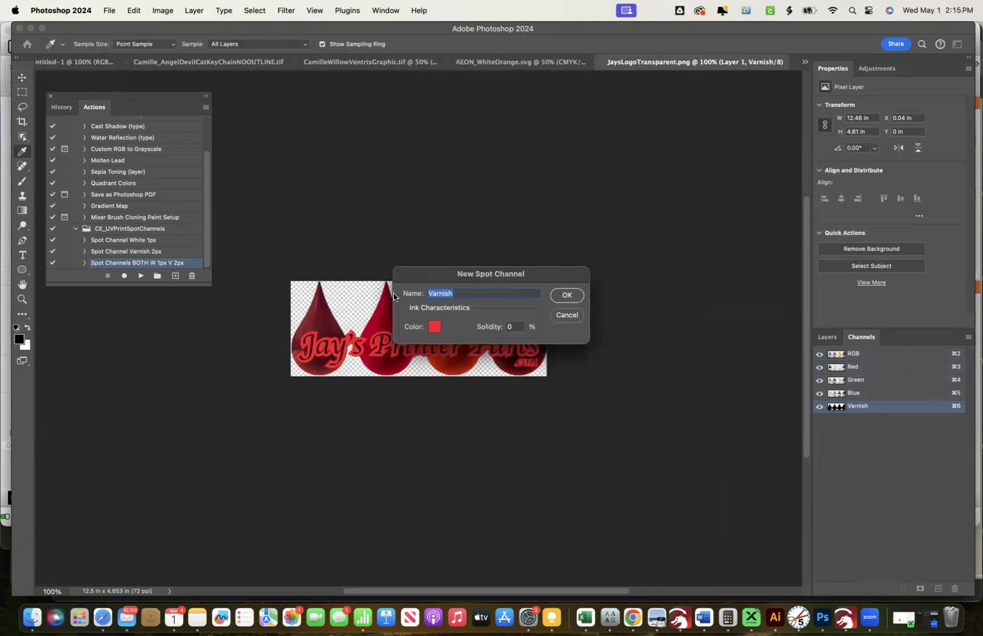
text(Wha)
key(BackSpace)
text(ite)
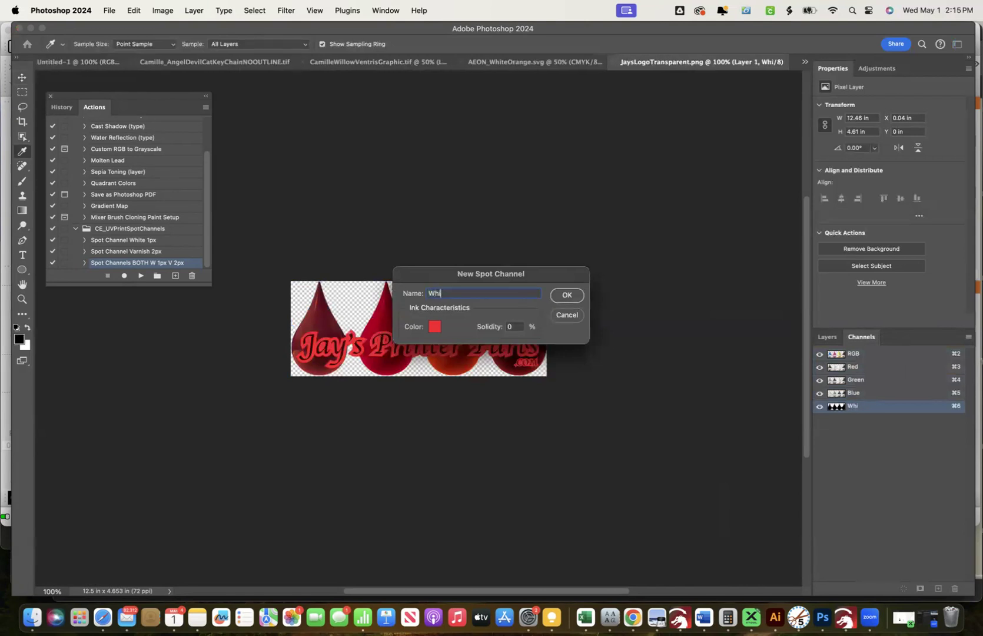
click(436, 327)
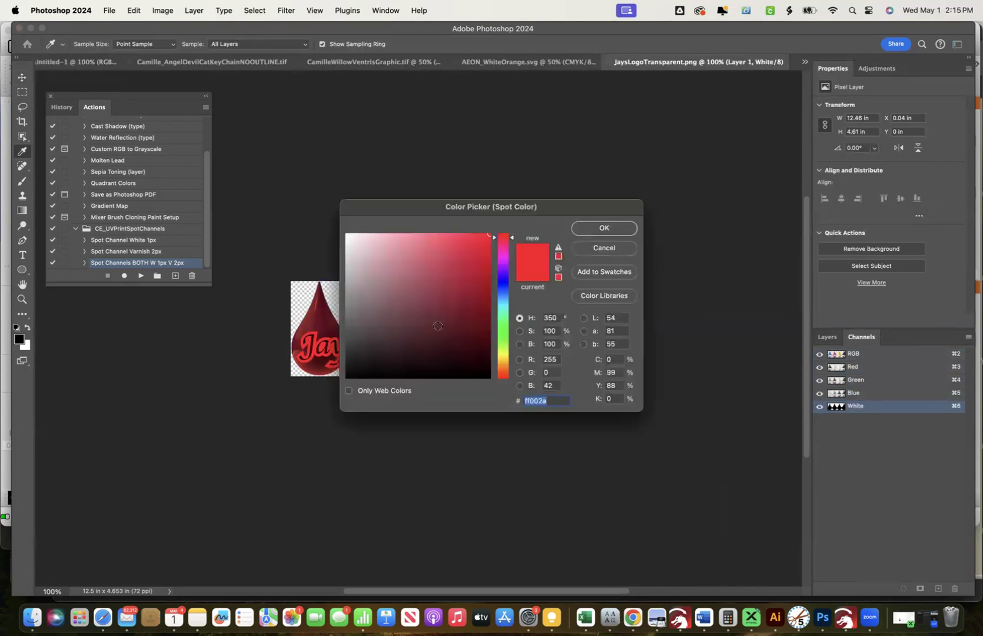
click(505, 278)
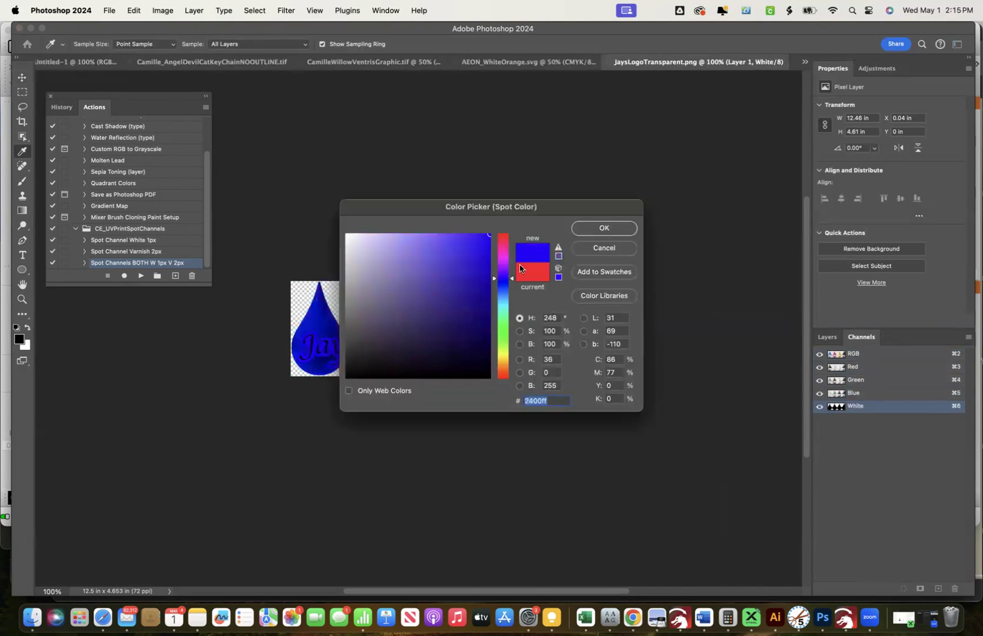
click(592, 229)
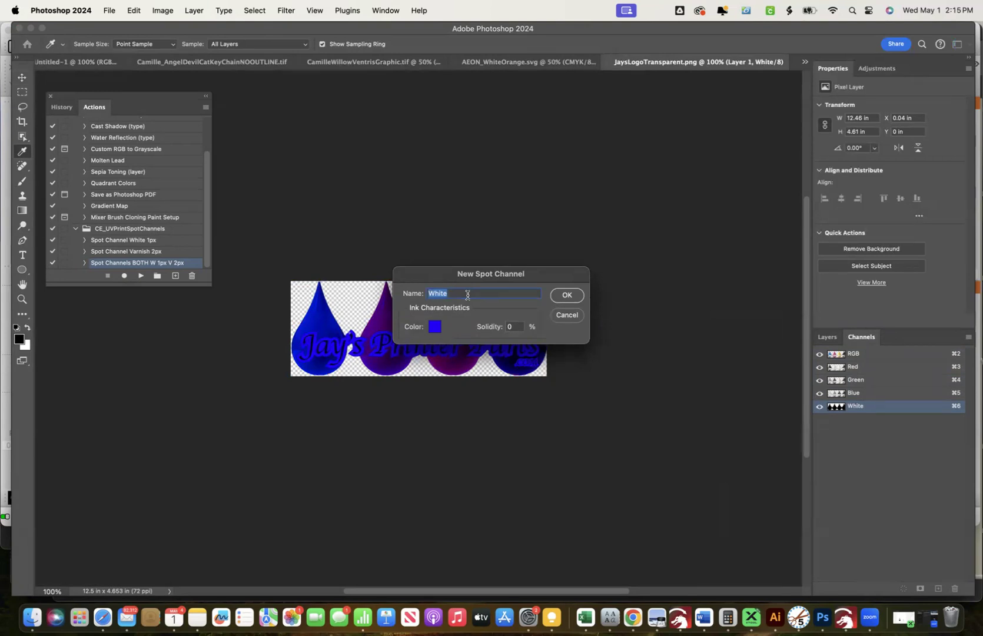
click(566, 295)
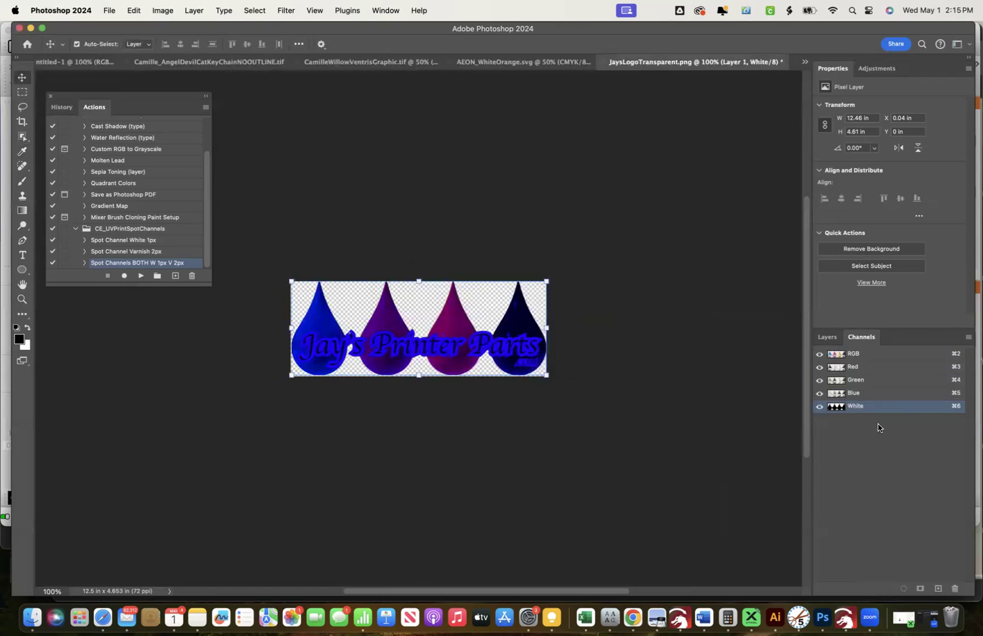
click(109, 11)
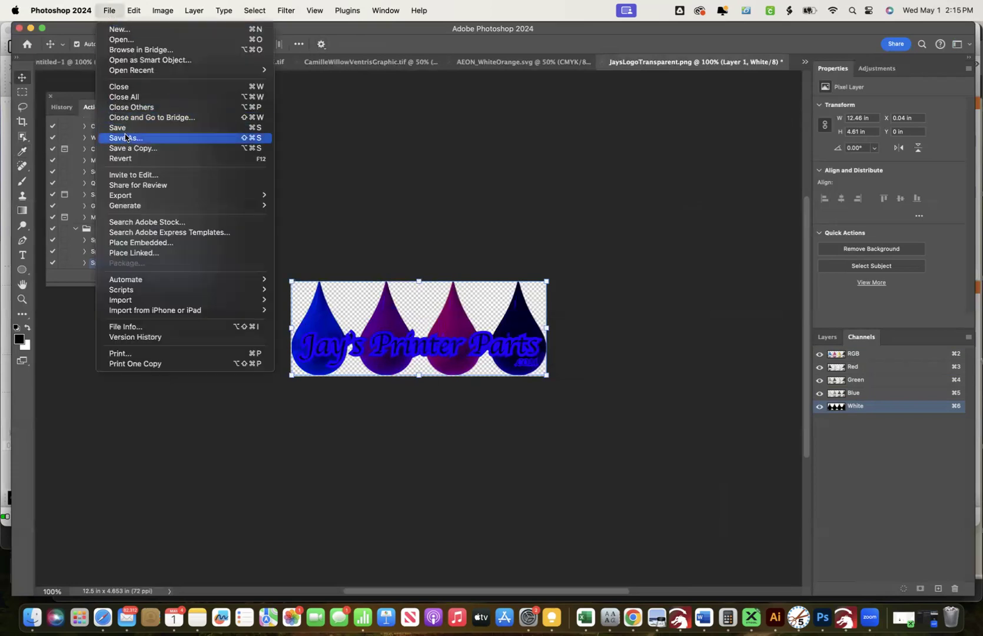
click(402, 161)
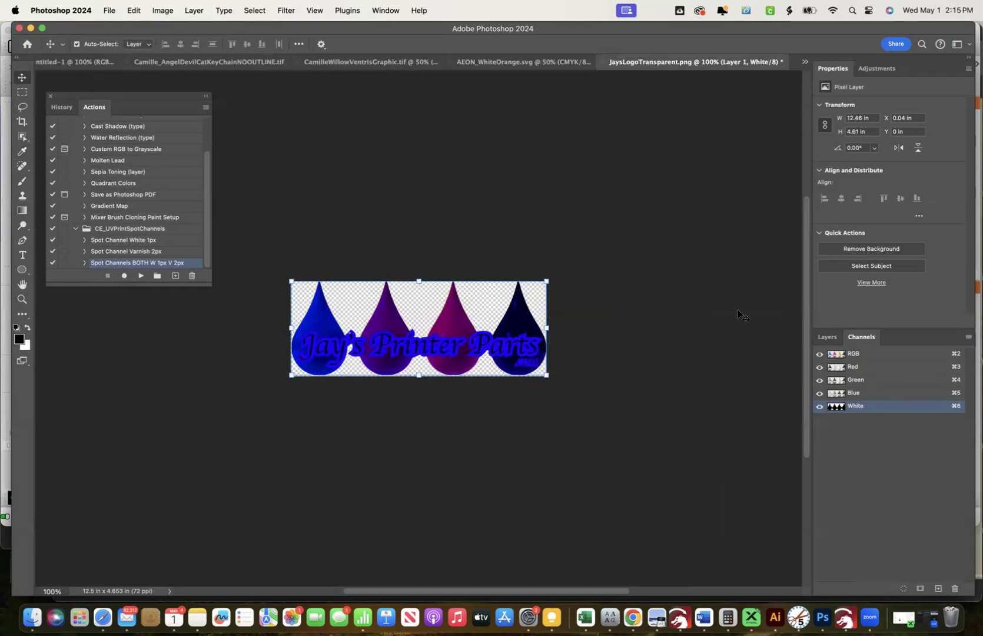
Step: Reselect Layer 1's logo pixels and expand the selection by 2 pixels
click(827, 336)
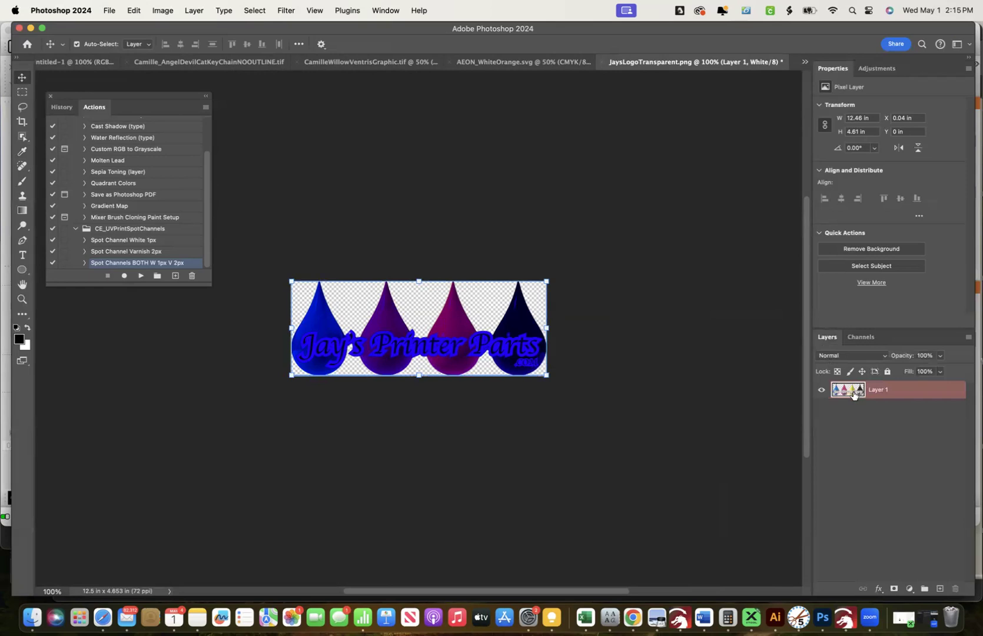
right_click(853, 394)
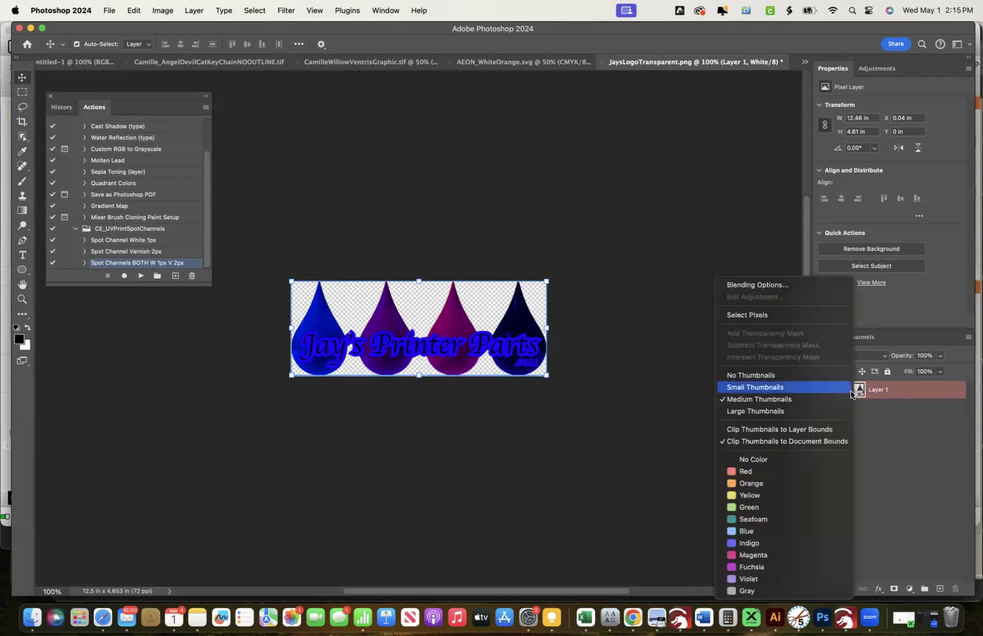
click(767, 313)
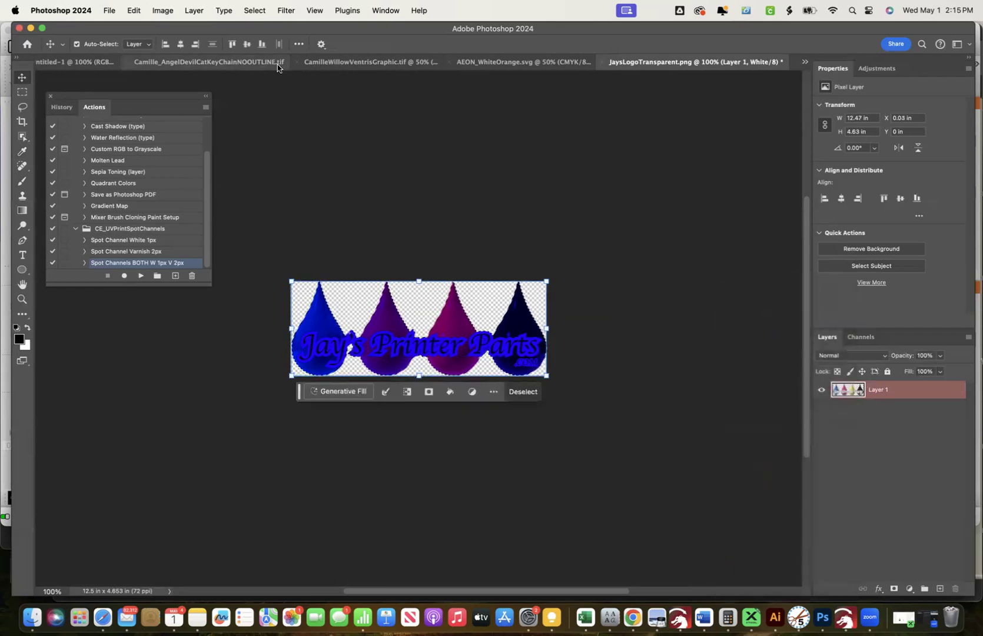
click(255, 10)
mouse_move(288, 187)
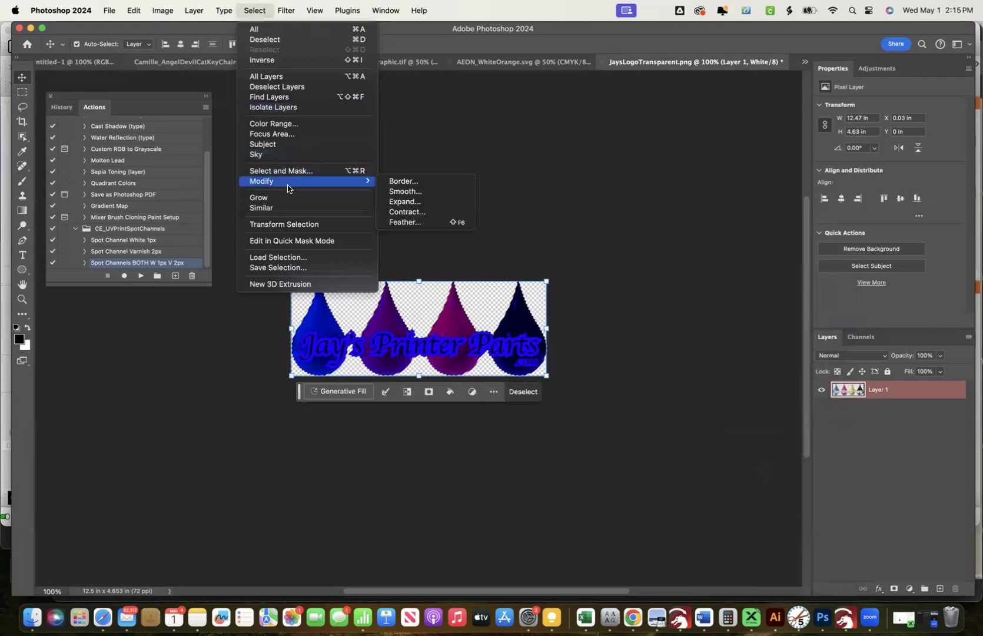
click(398, 202)
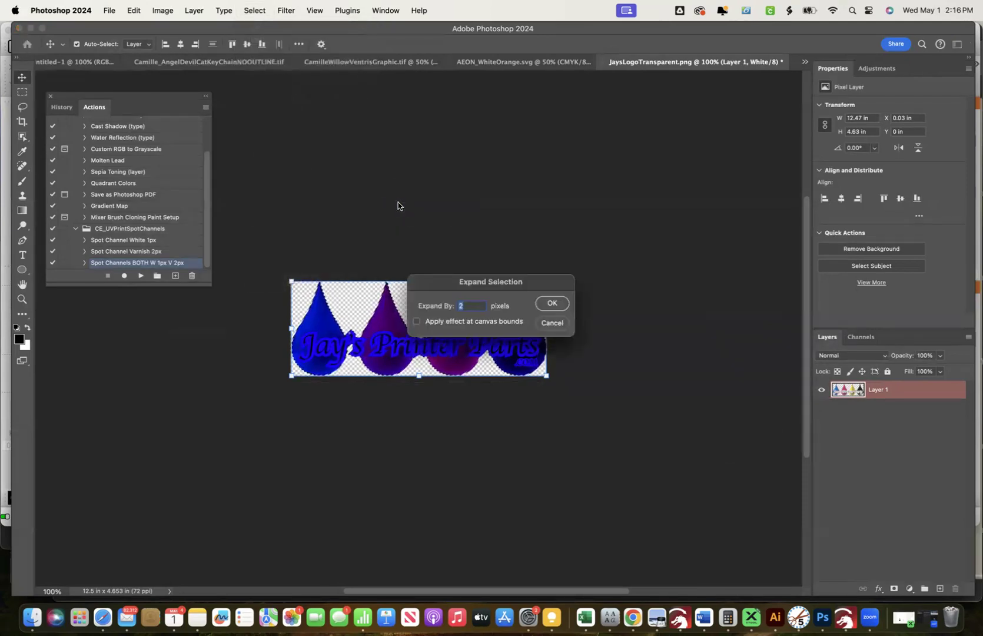
click(552, 304)
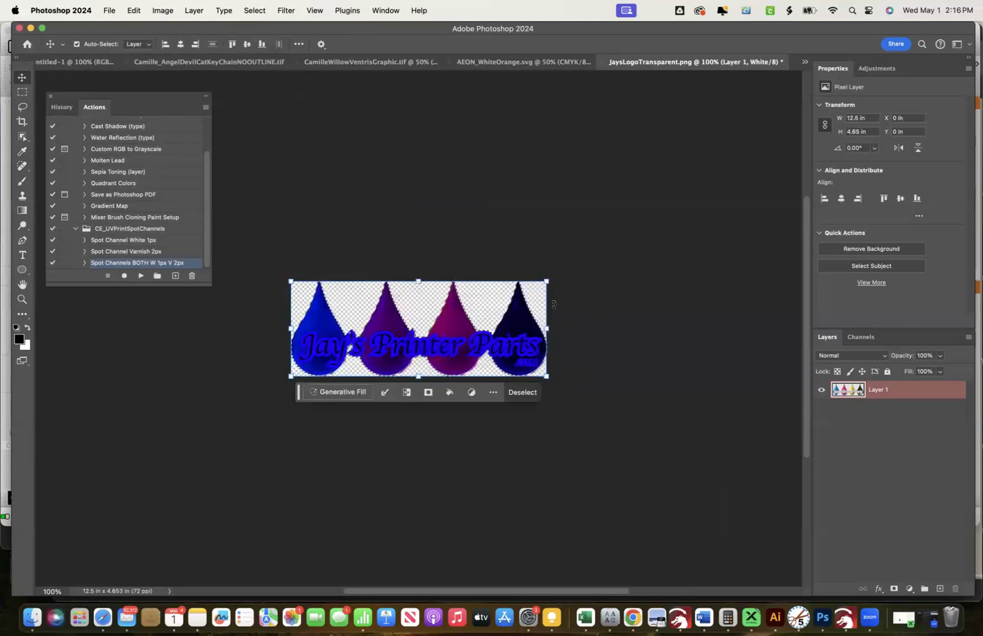
Step: Create a new spot channel named Varnish with a red ink colour
click(862, 338)
click(969, 338)
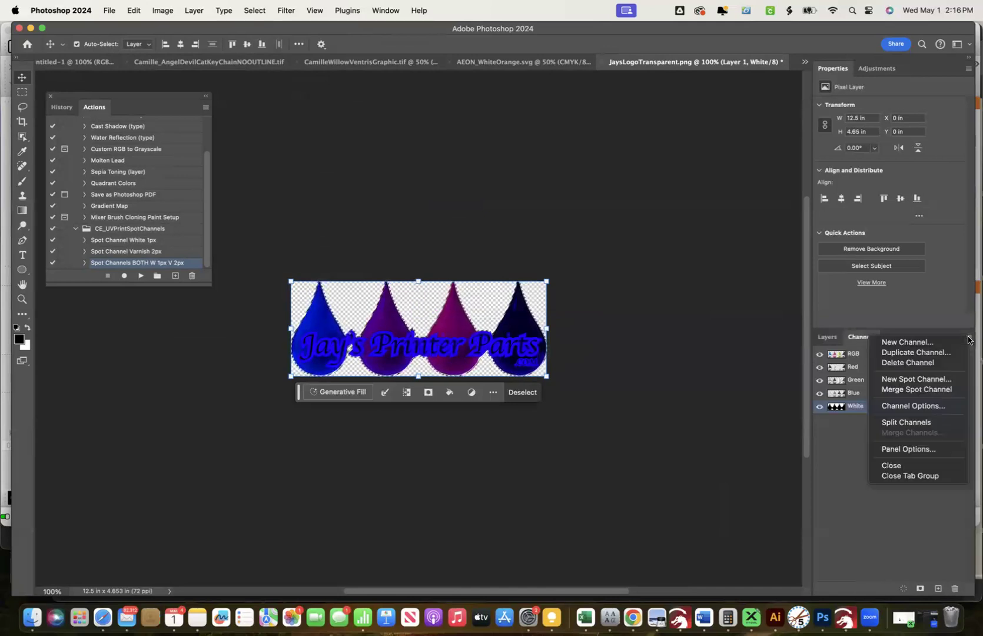
click(913, 378)
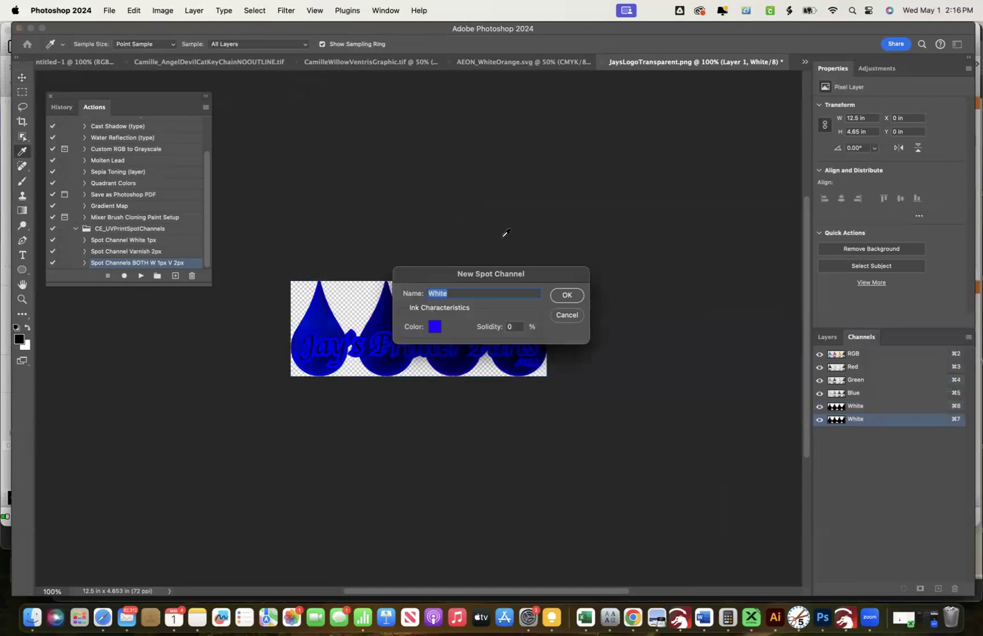
text(Var)
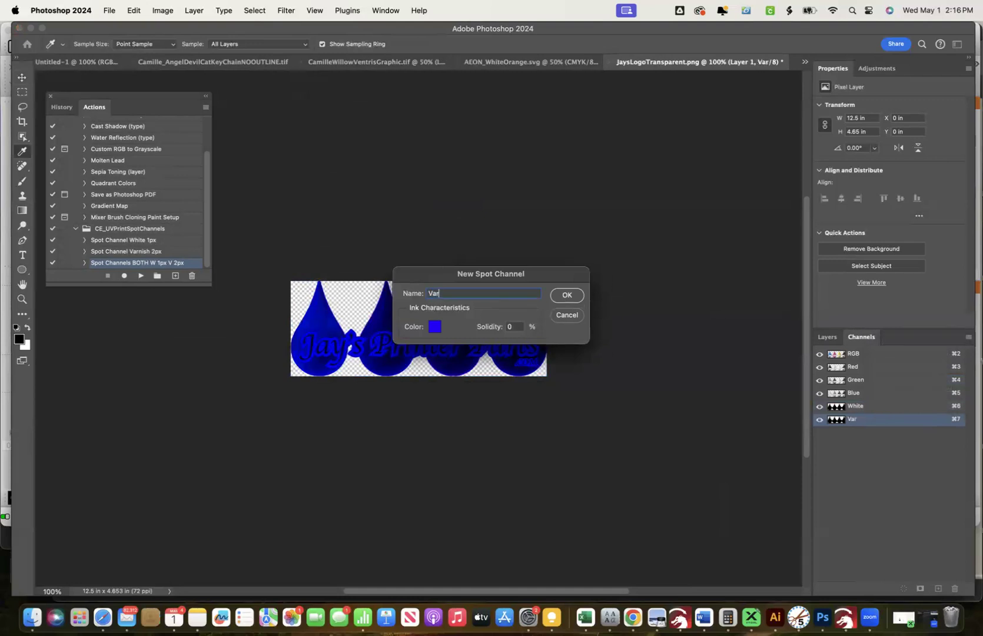
text(nish)
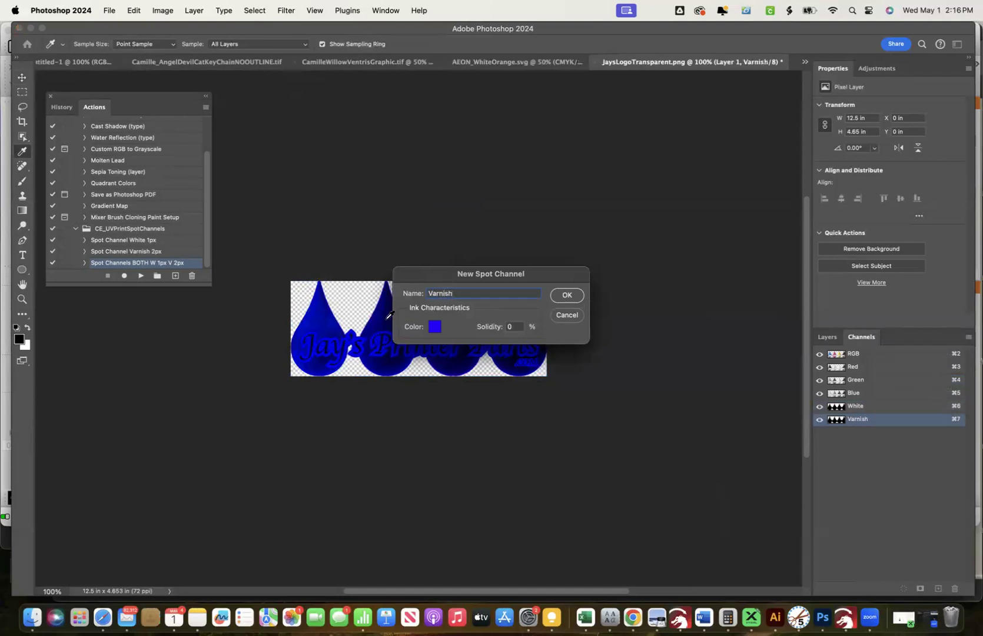
click(438, 331)
click(505, 235)
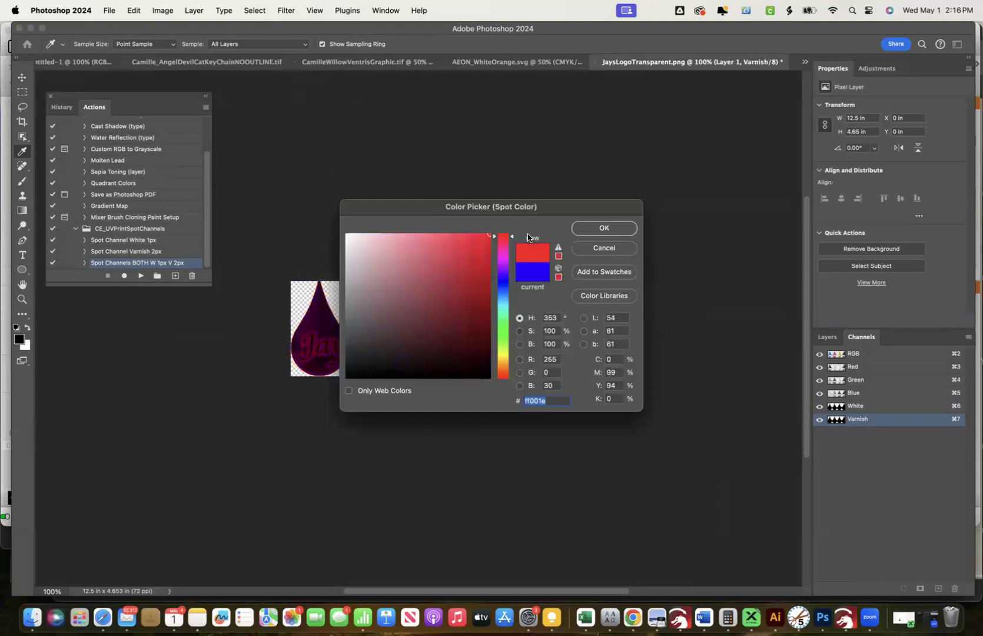
click(592, 232)
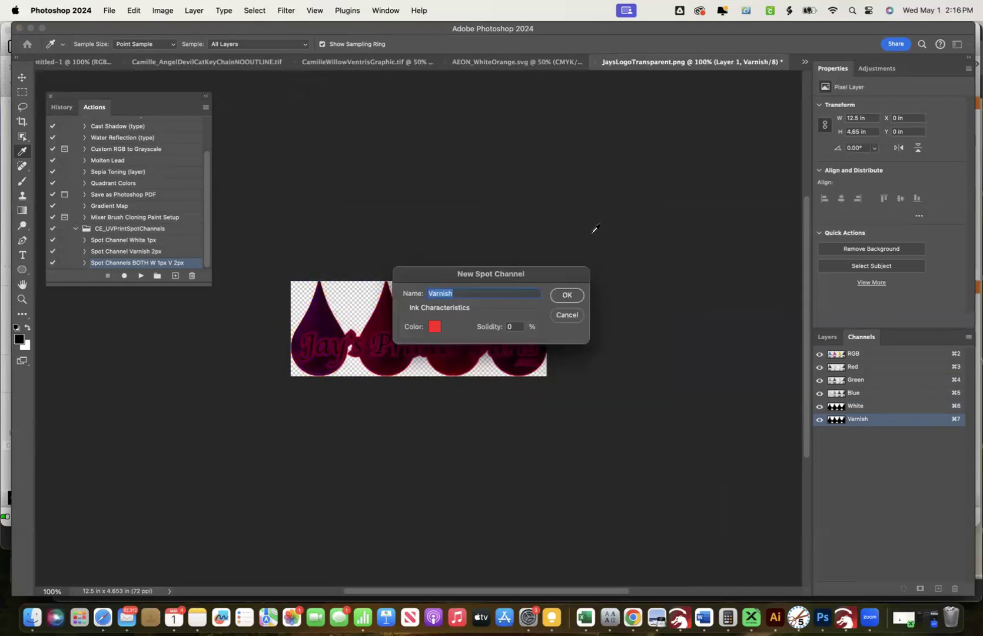
click(568, 295)
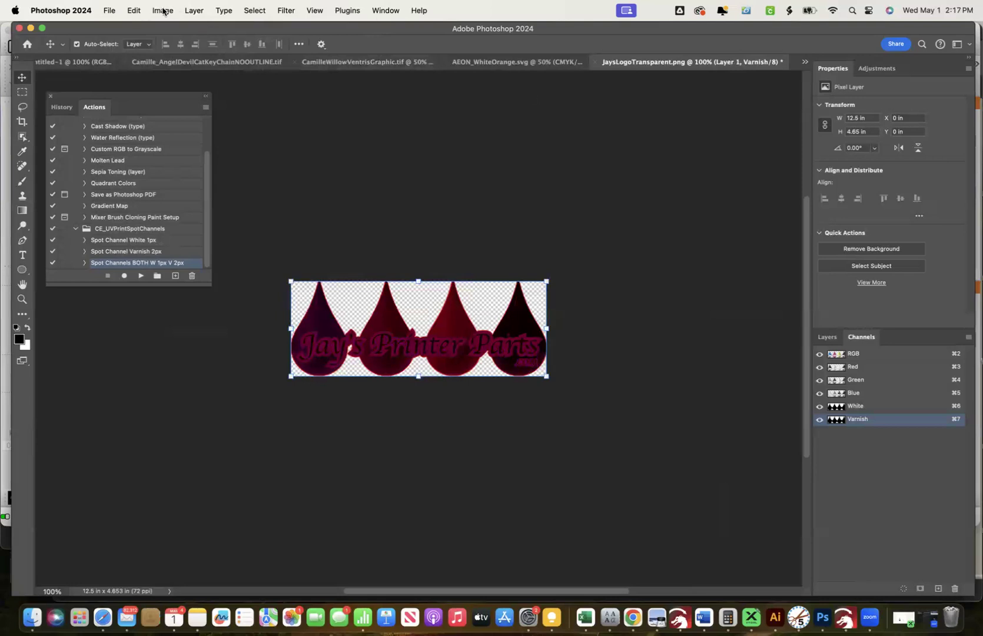
Step: Undo the Varnish and White spot channels, then deselect Layer 1 in the Layers panel
click(134, 10)
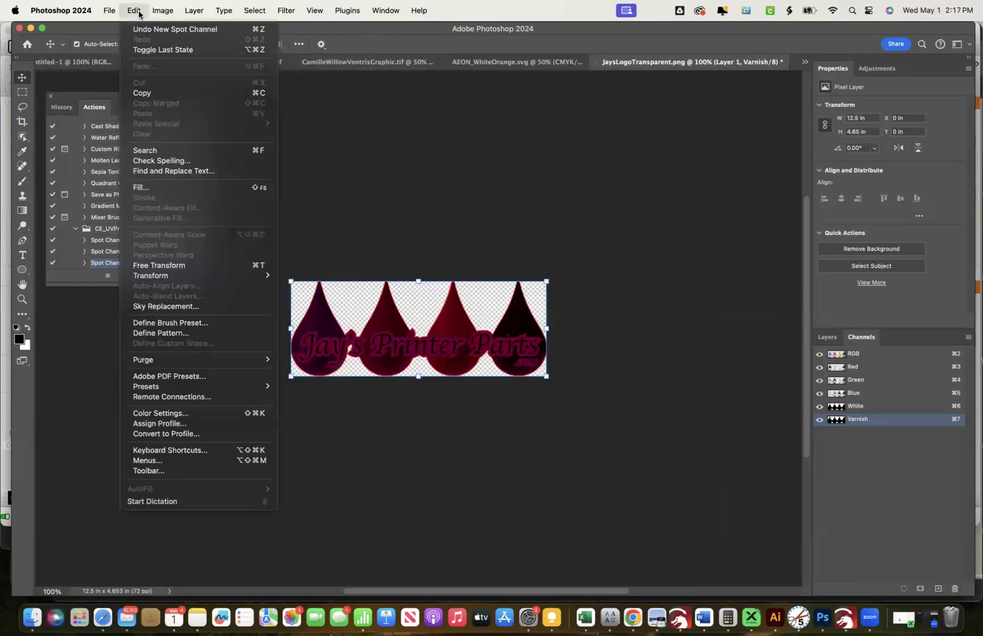
click(134, 11)
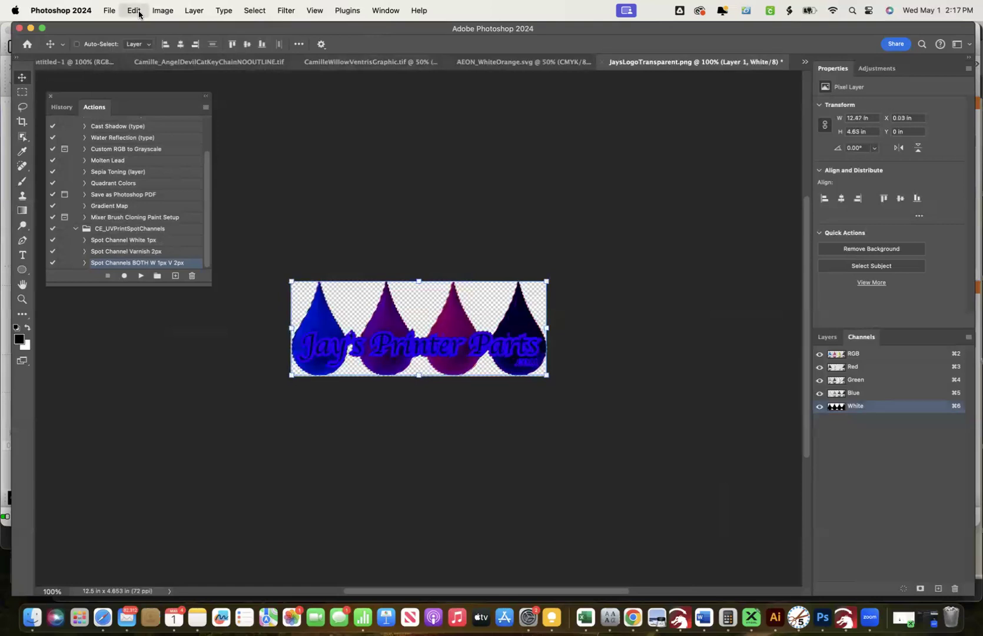
click(135, 11)
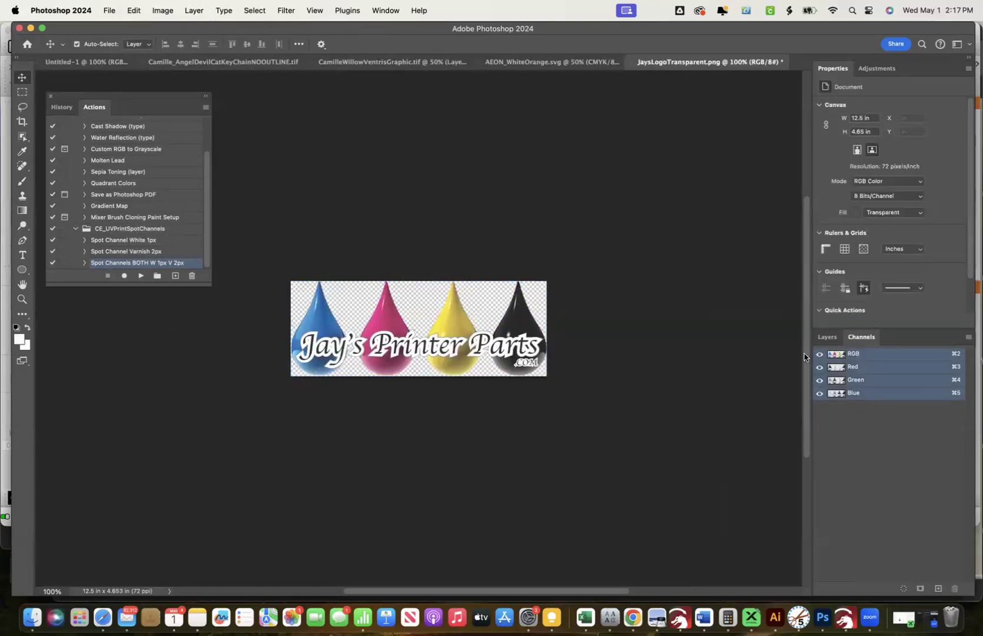
click(827, 337)
click(509, 394)
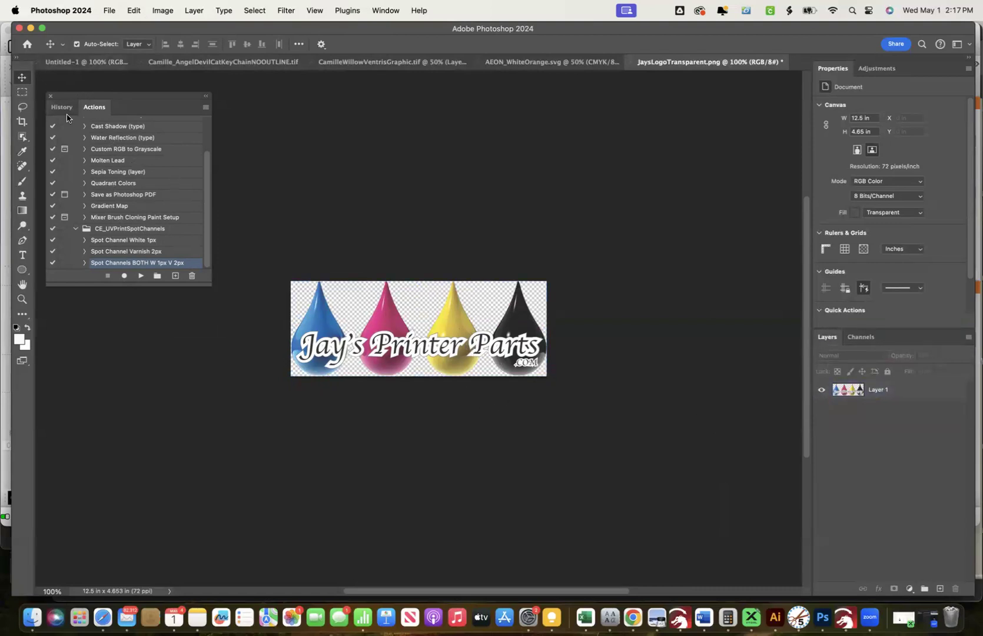
Step: Reopen the Actions panel from the Window menu and scroll to the CE_UVPrintSpotChannels set
click(51, 96)
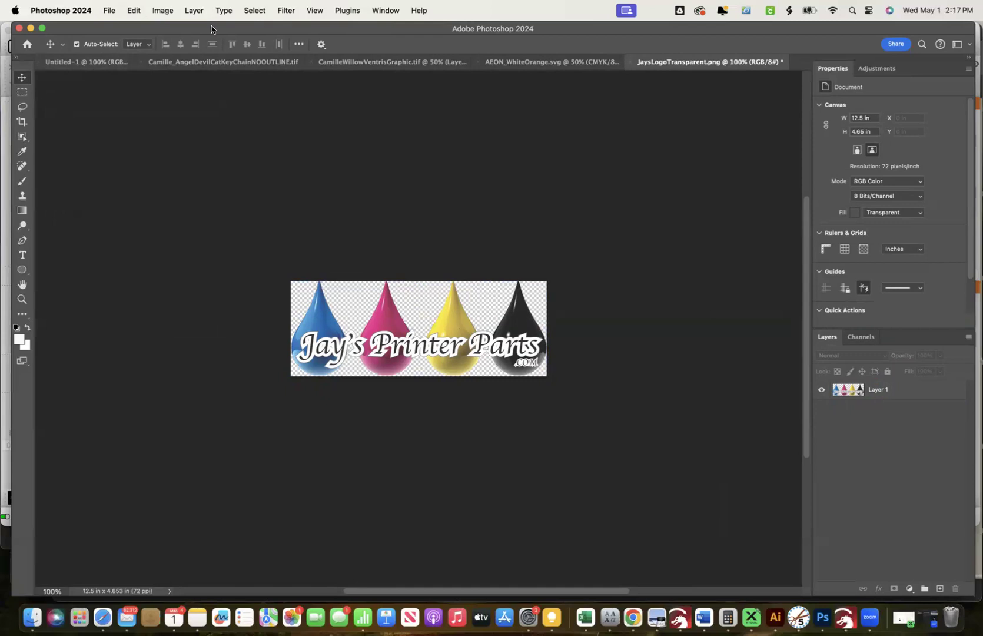
click(384, 11)
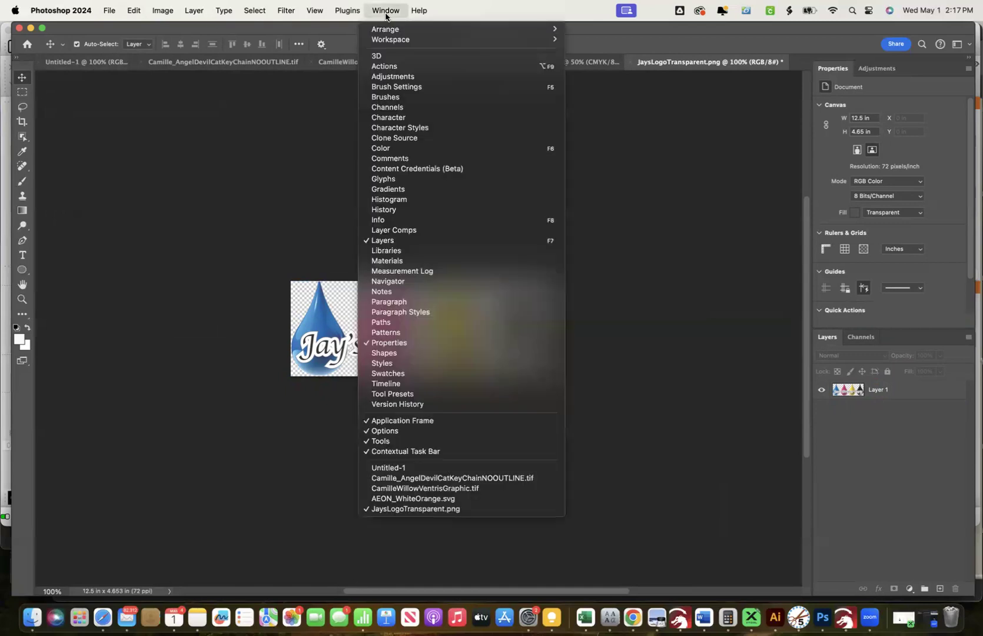
click(385, 67)
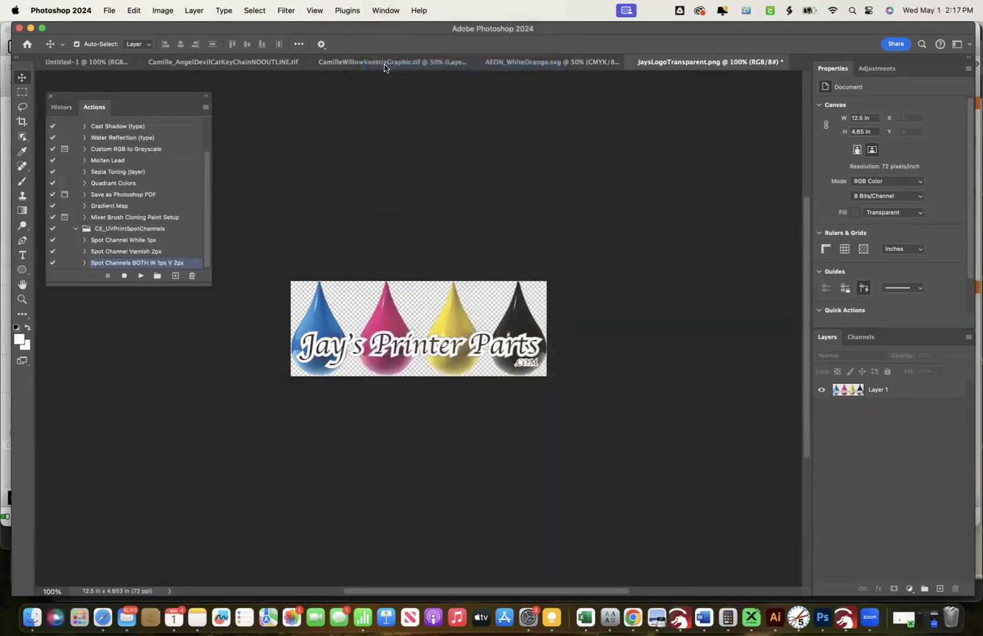
scroll(168, 147, up, 3)
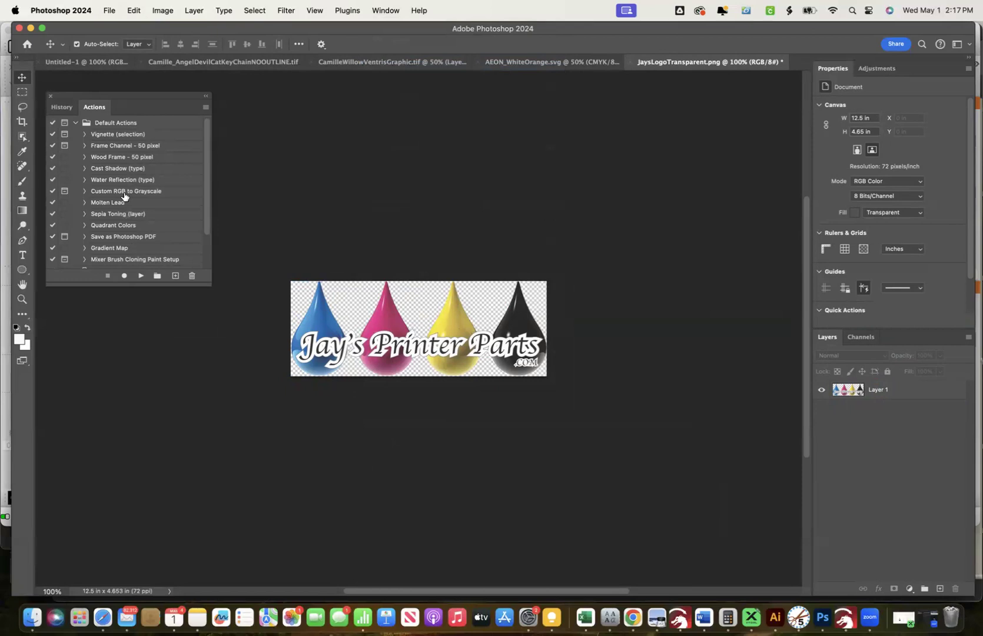
scroll(128, 213, down, 2)
scroll(128, 214, down, 1)
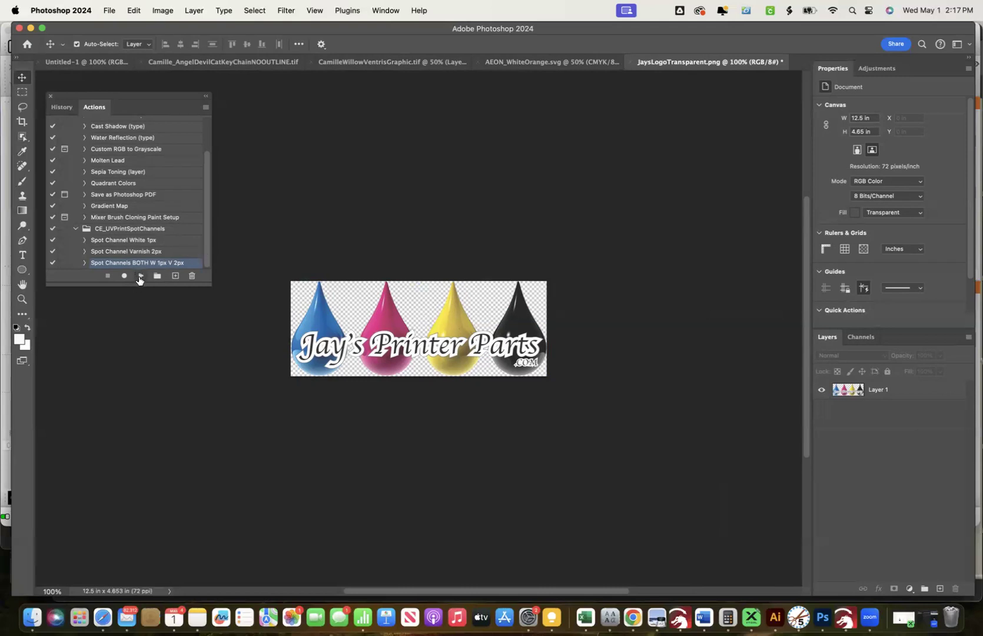
Step: Play the Spot Channels BOTH W 1px V 2px action and view the resulting channels
click(140, 277)
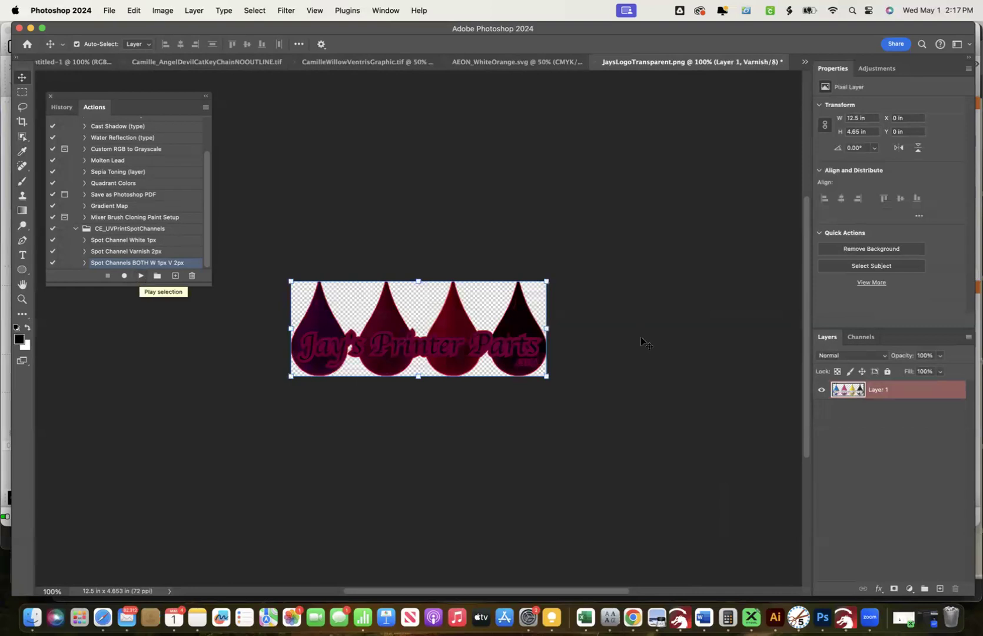
click(859, 337)
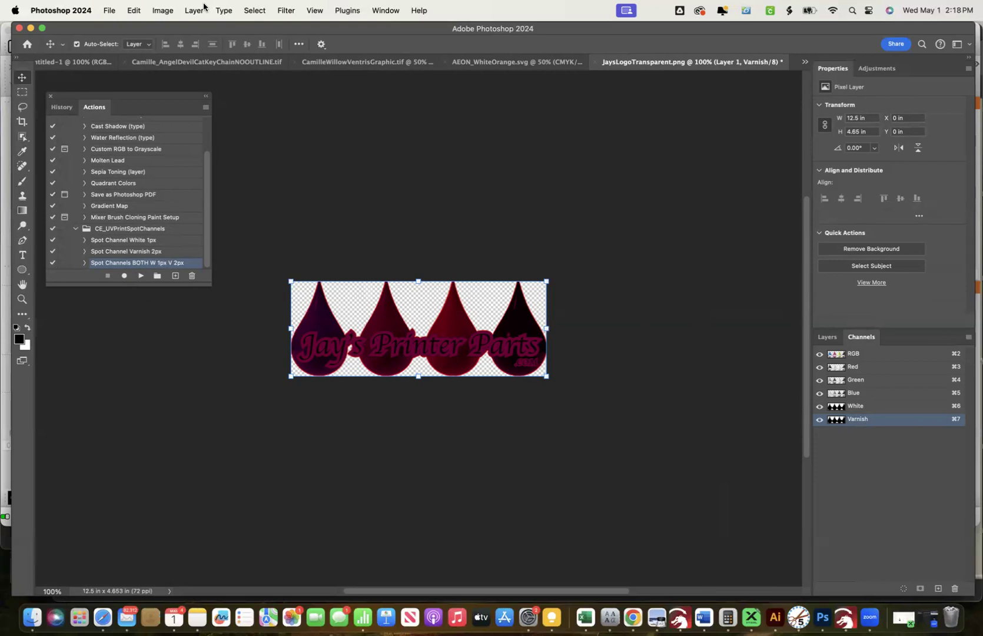
Step: Undo the Varnish and White spot channels with Cmd+Z, then deselect Layer 1
key(super+z)
key(super+z)
key(super+z)
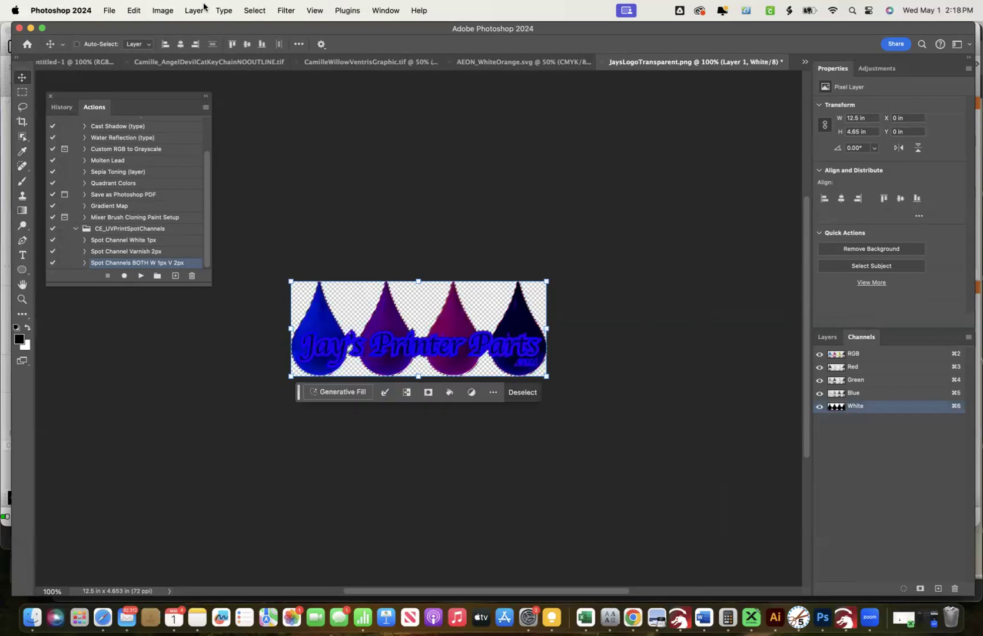
key(super+z)
key(super+z)
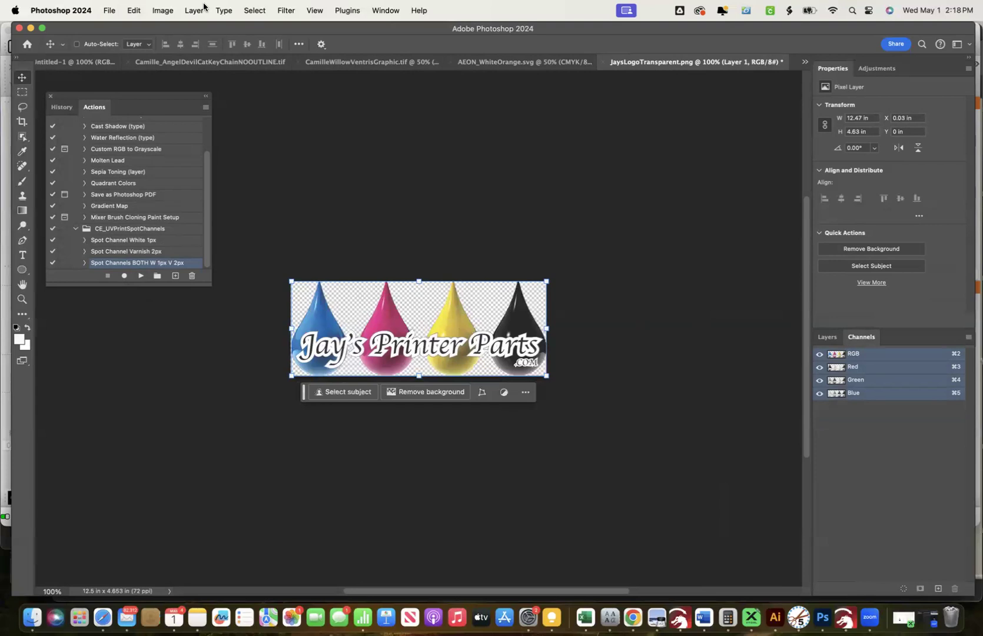
key(super)
click(812, 336)
click(726, 414)
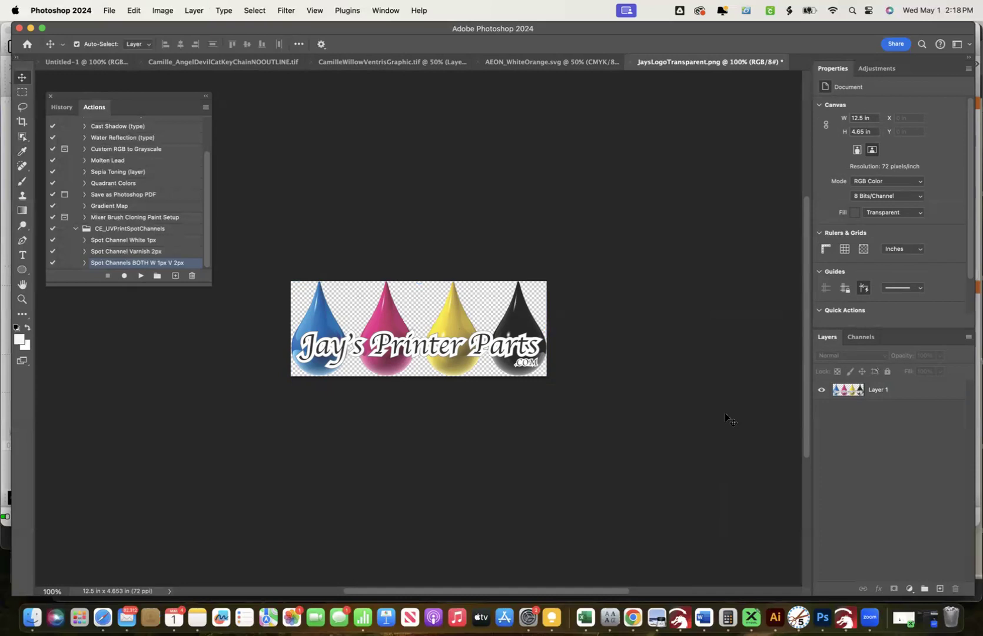
click(129, 229)
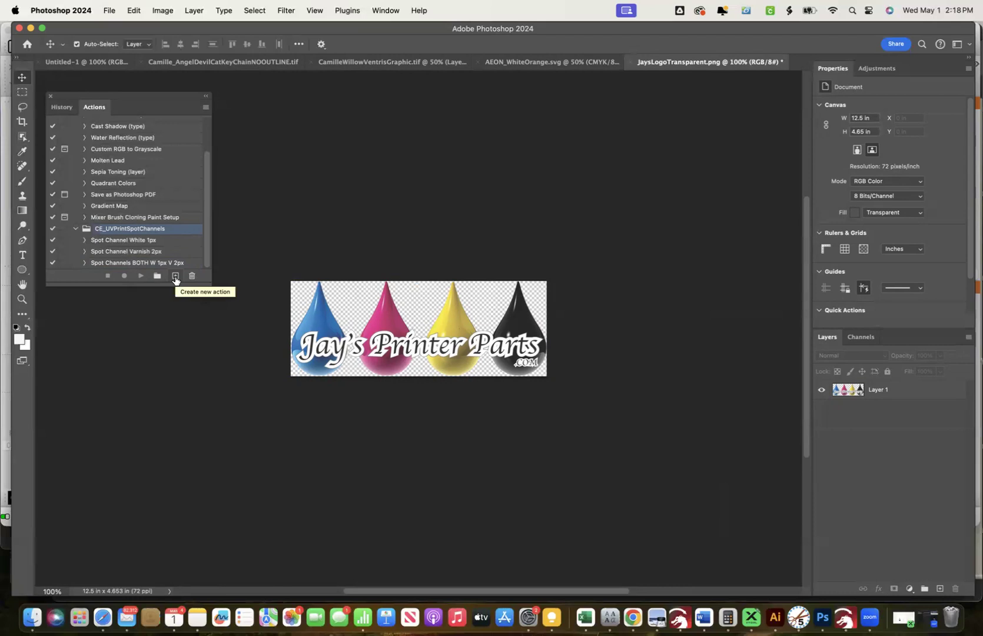
click(175, 276)
Step: Create an Indigo-labelled action named 'Spot Channel White 2px' and begin recording
click(174, 276)
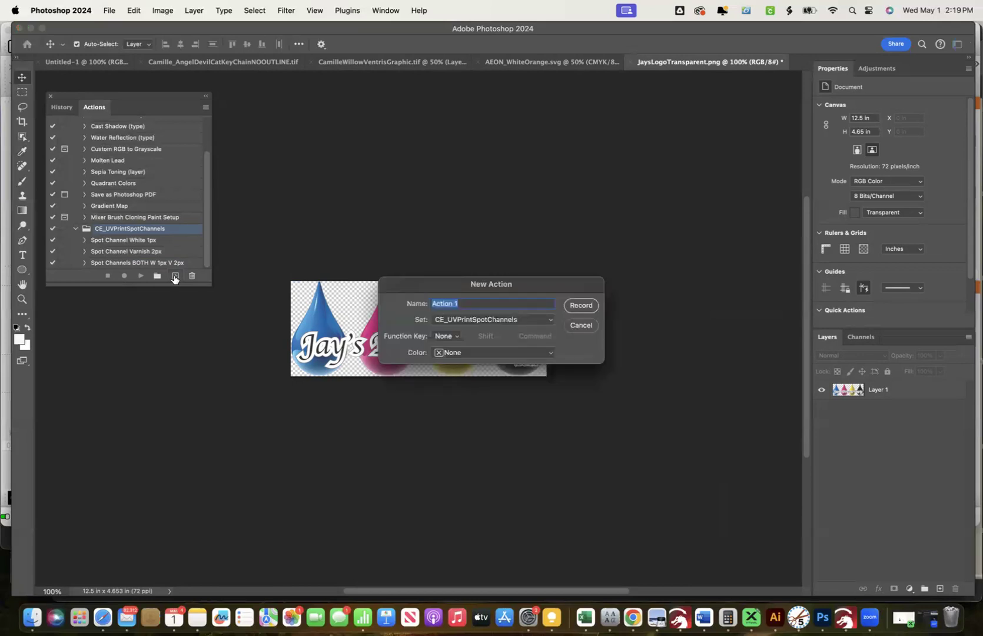
text(Spot Channel White 2px)
click(472, 355)
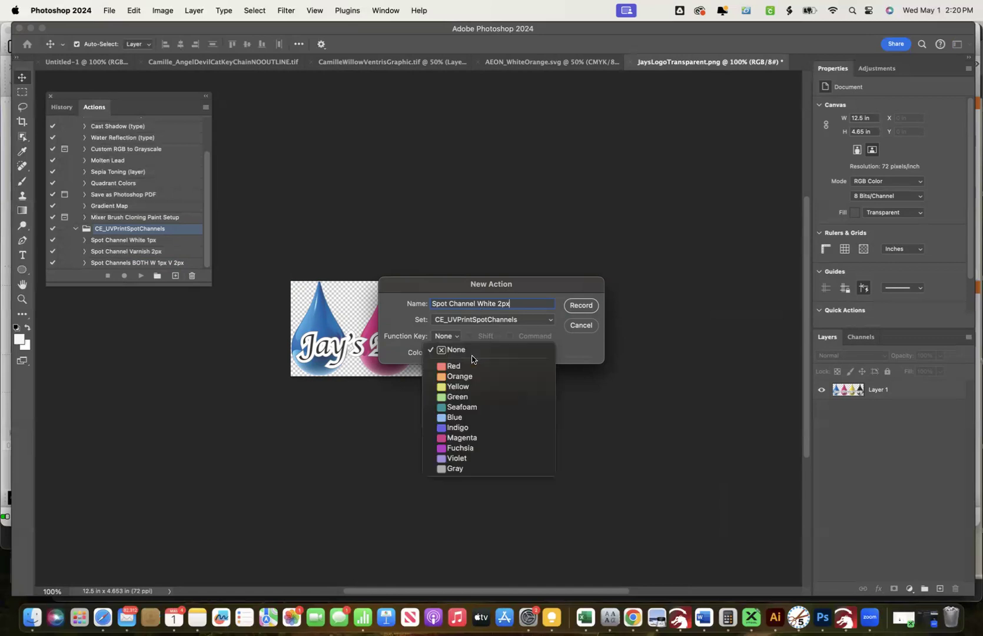
click(462, 426)
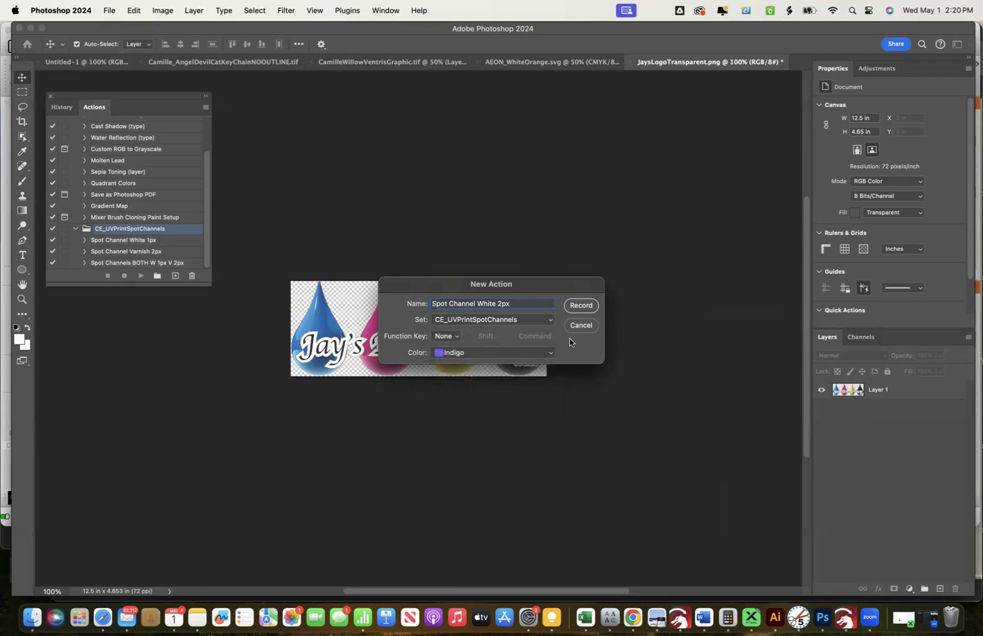
click(580, 311)
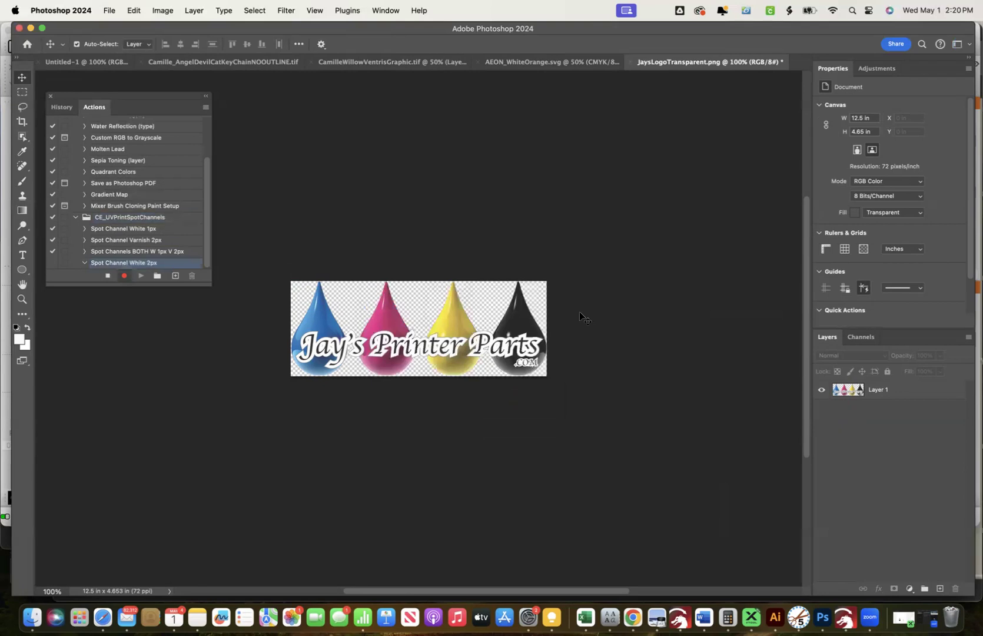
Step: Select Layer 1's logo pixels and contract the selection by 2 pixels
click(864, 395)
right_click(848, 392)
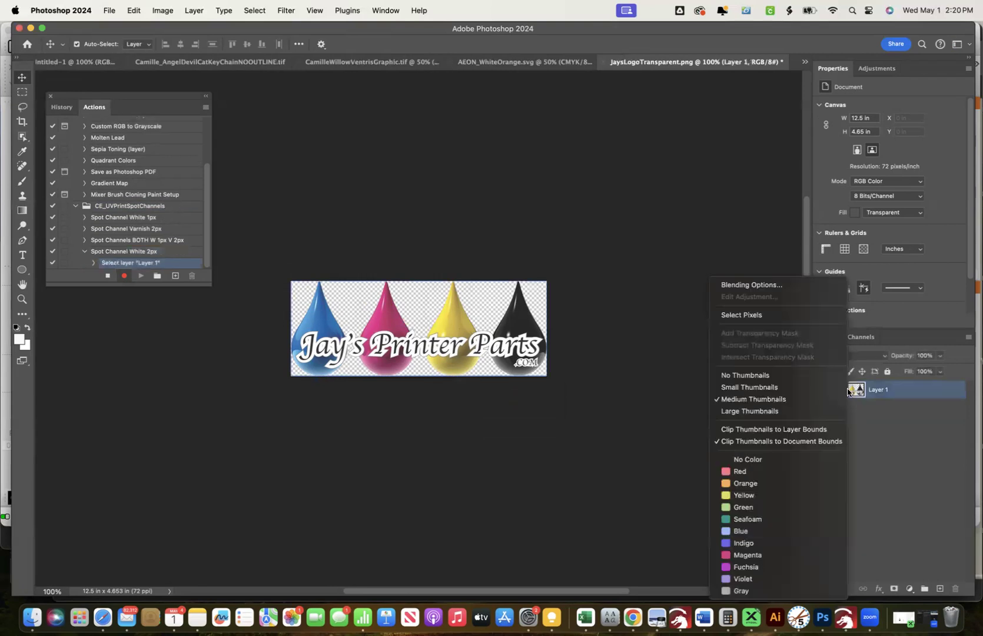
click(781, 316)
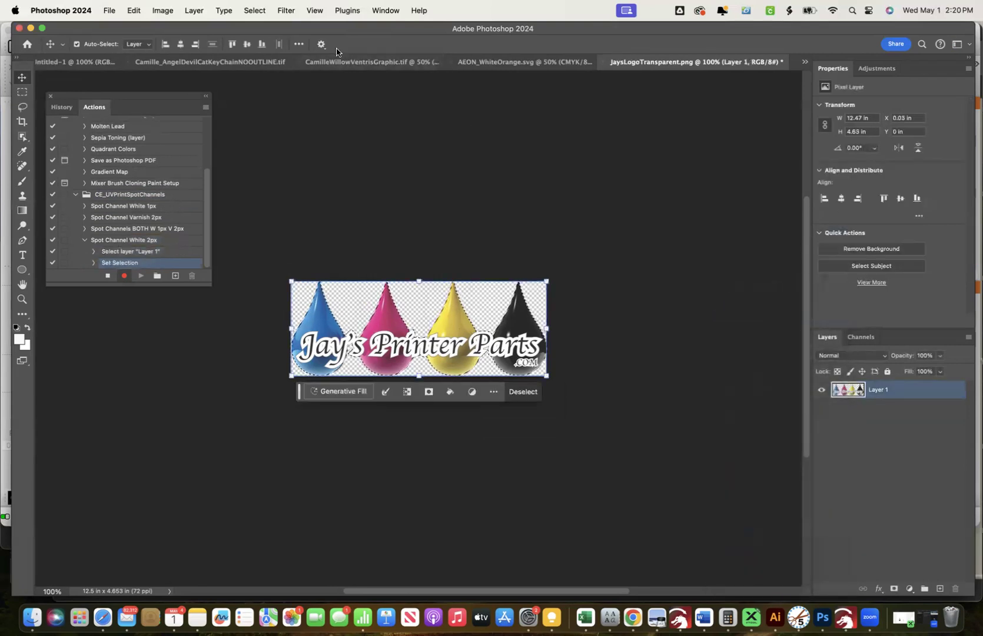
click(254, 10)
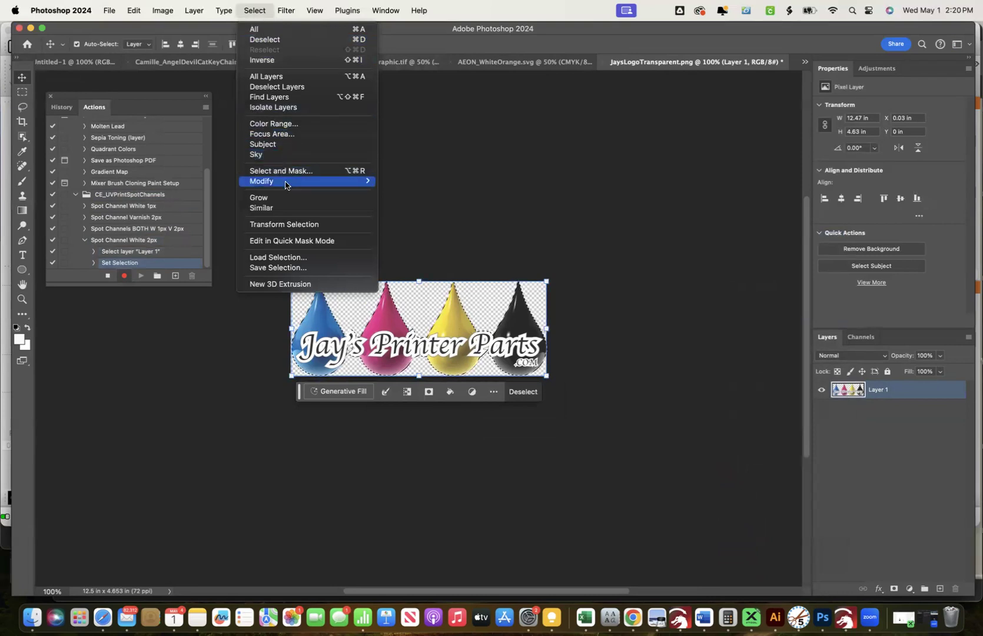
mouse_move(285, 181)
click(410, 213)
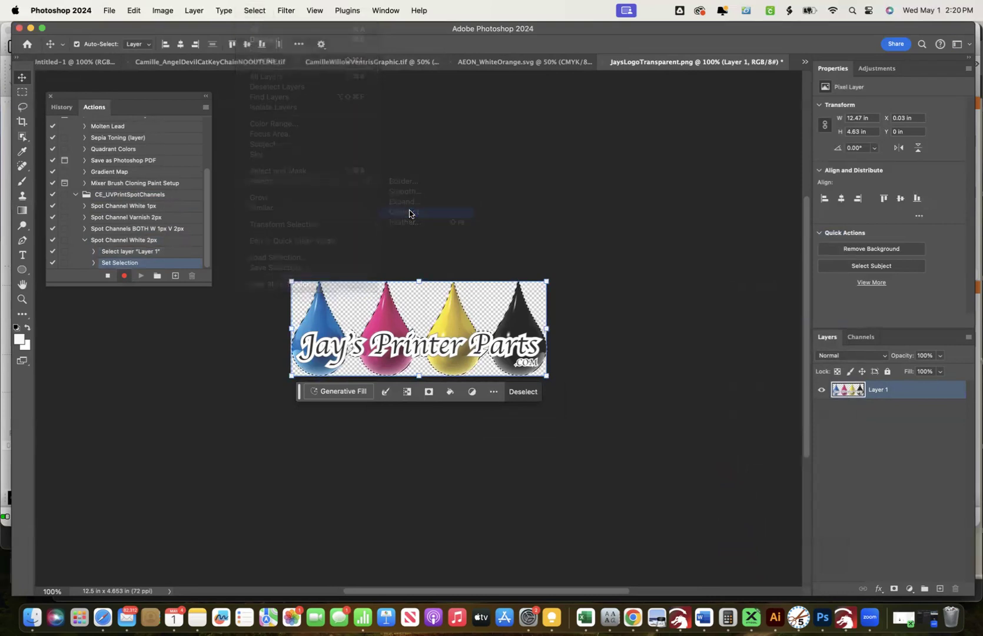
text(2)
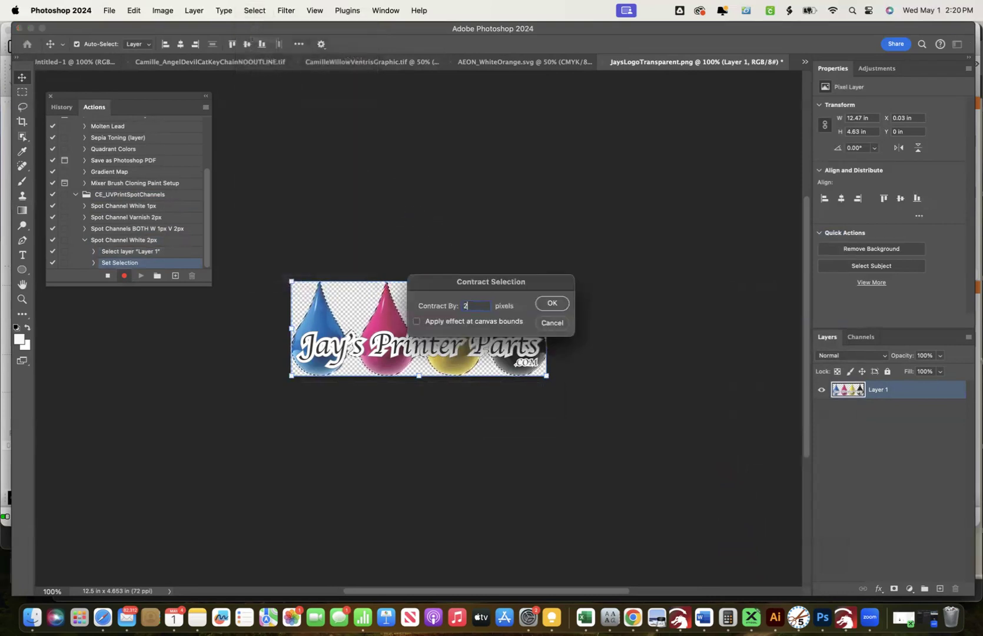
click(554, 305)
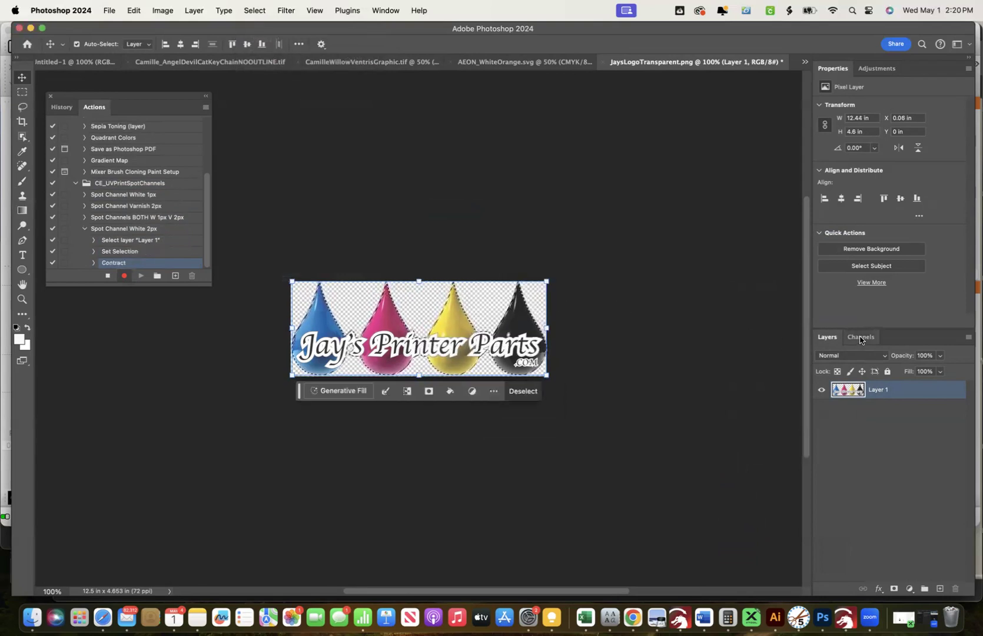
Step: Add a blue spot channel named White, then stop recording the action
click(851, 337)
click(968, 340)
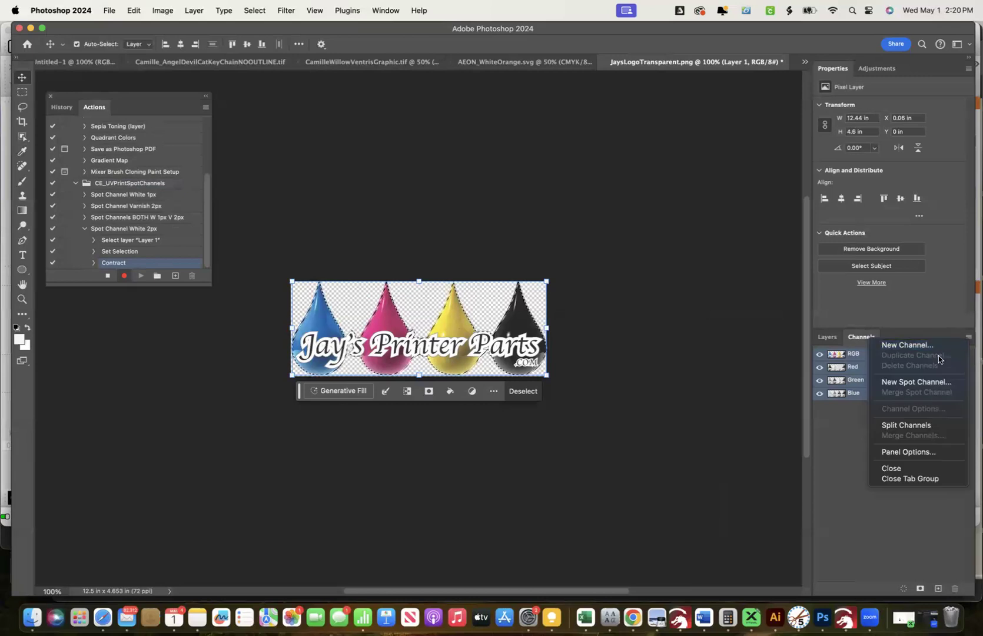
click(912, 380)
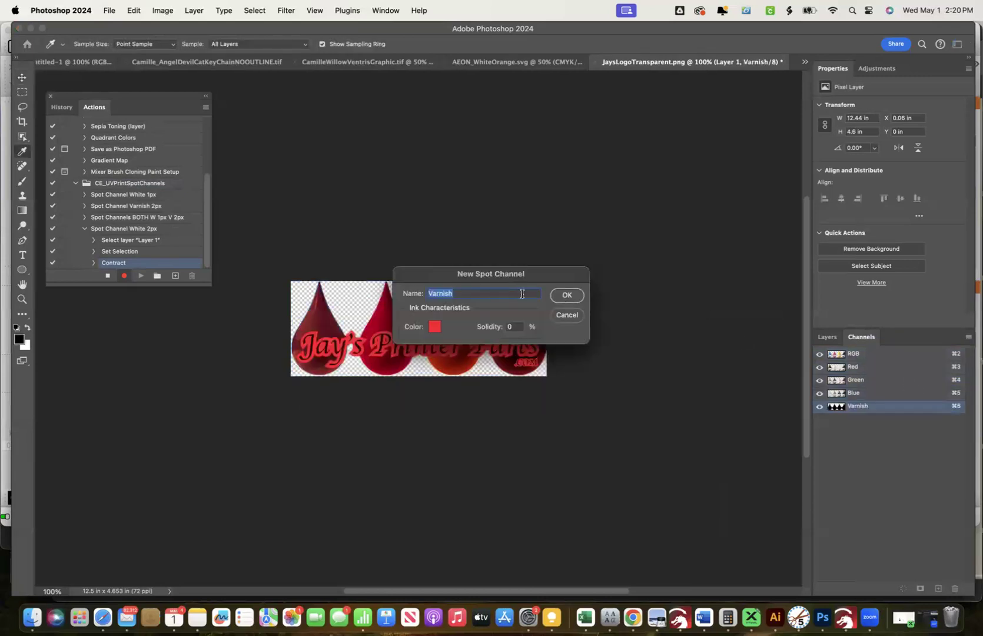
text(White)
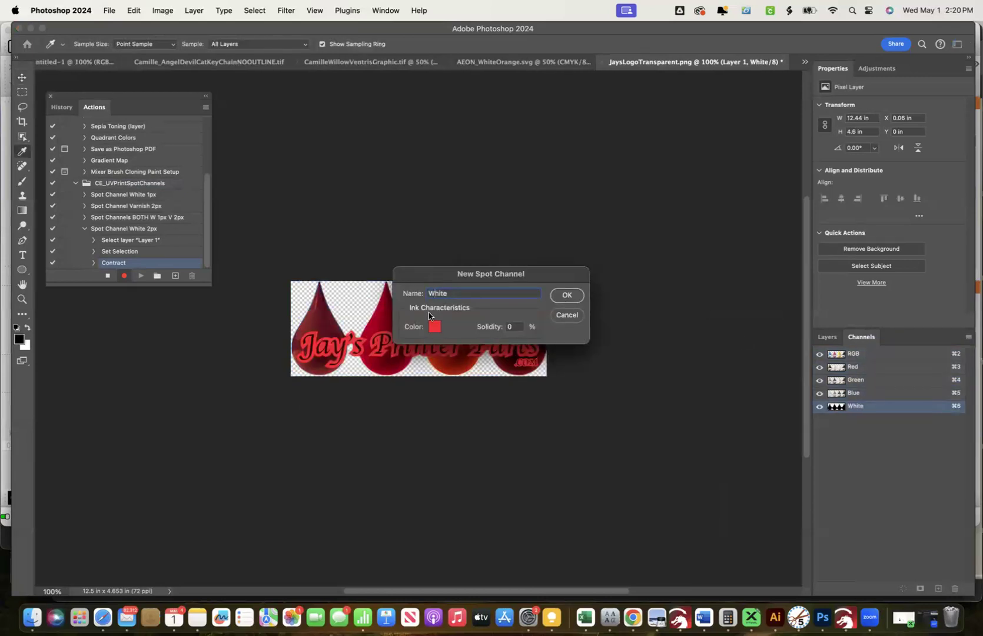
click(435, 326)
click(505, 284)
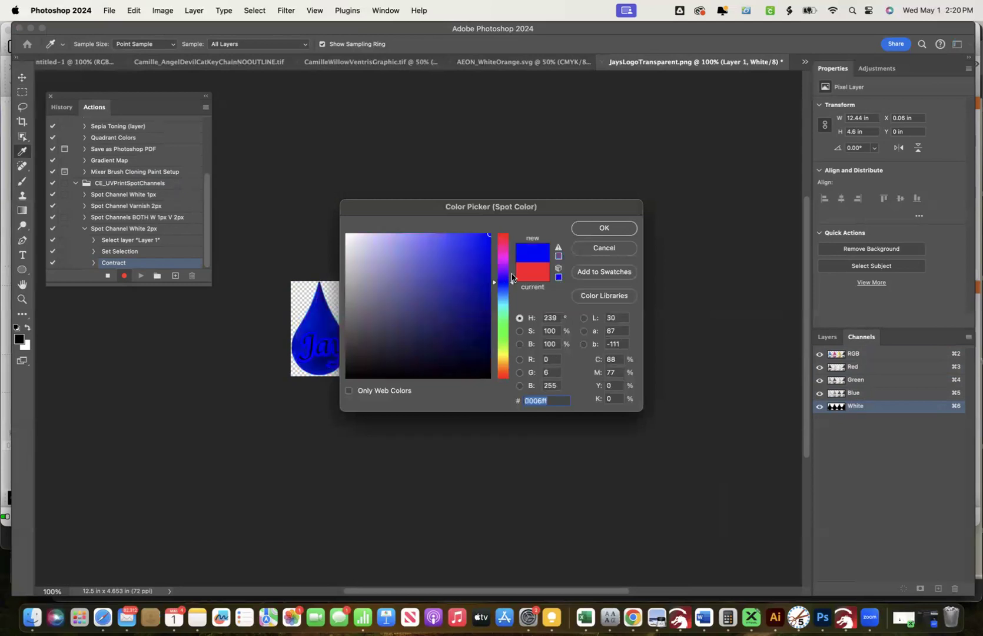
click(600, 231)
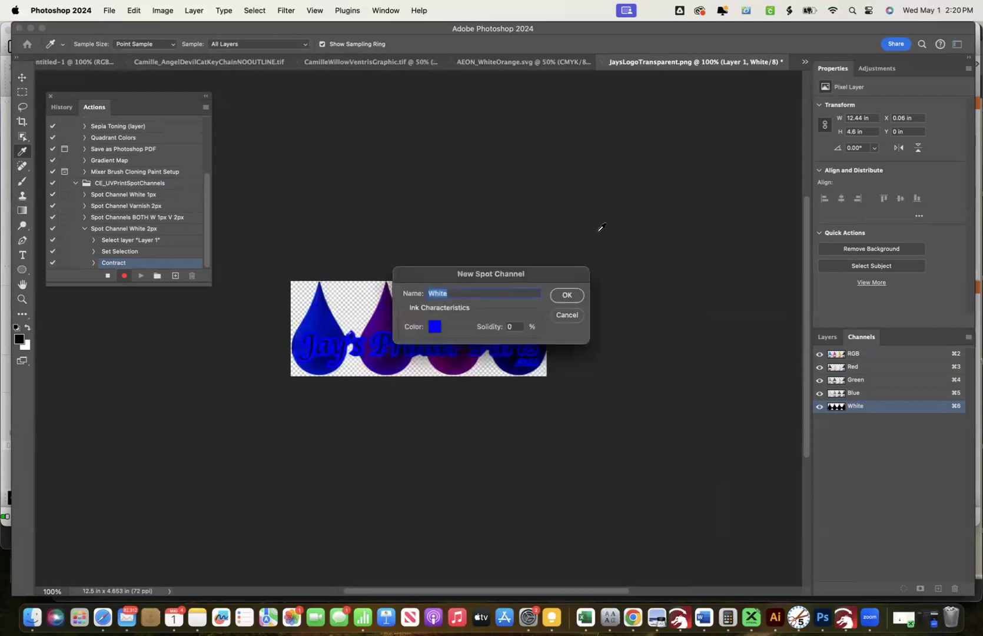
click(569, 295)
key(v)
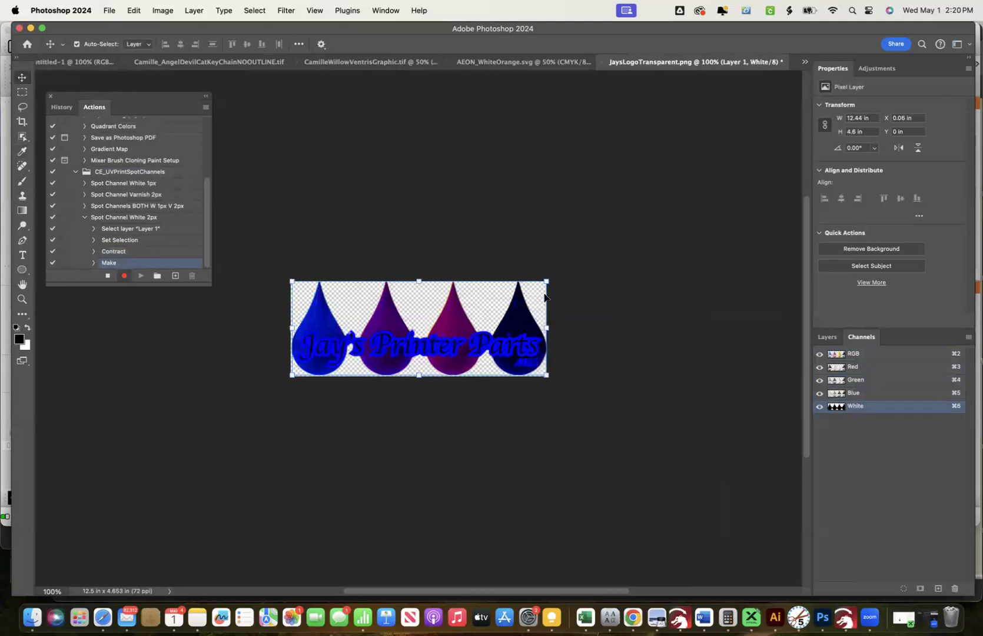
click(107, 276)
Step: Undo the White spot channel, deselect Layer 1, and select the Spot Channel White 2px action
click(85, 217)
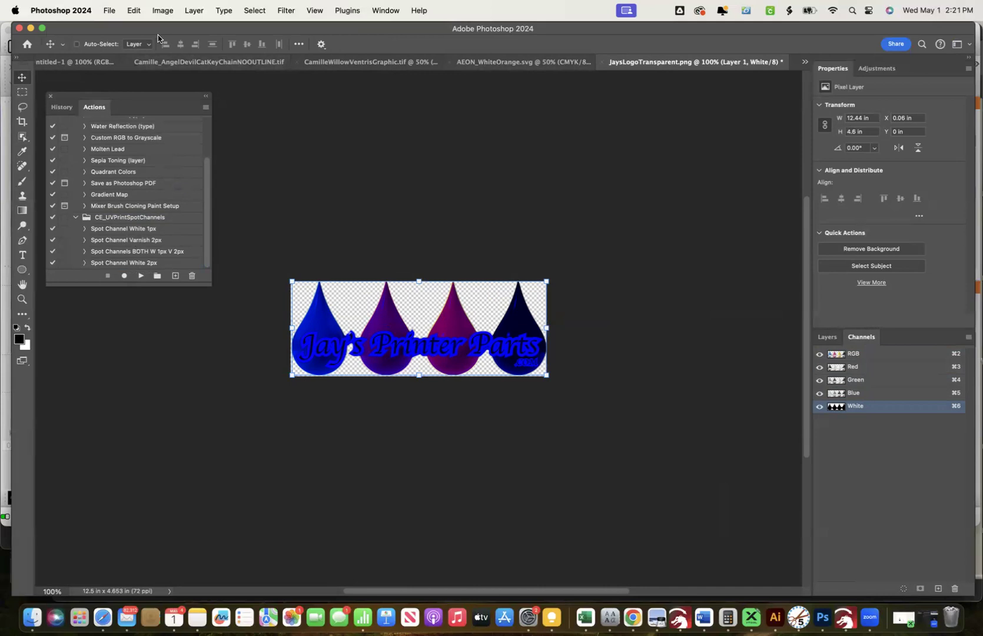
key(super+z)
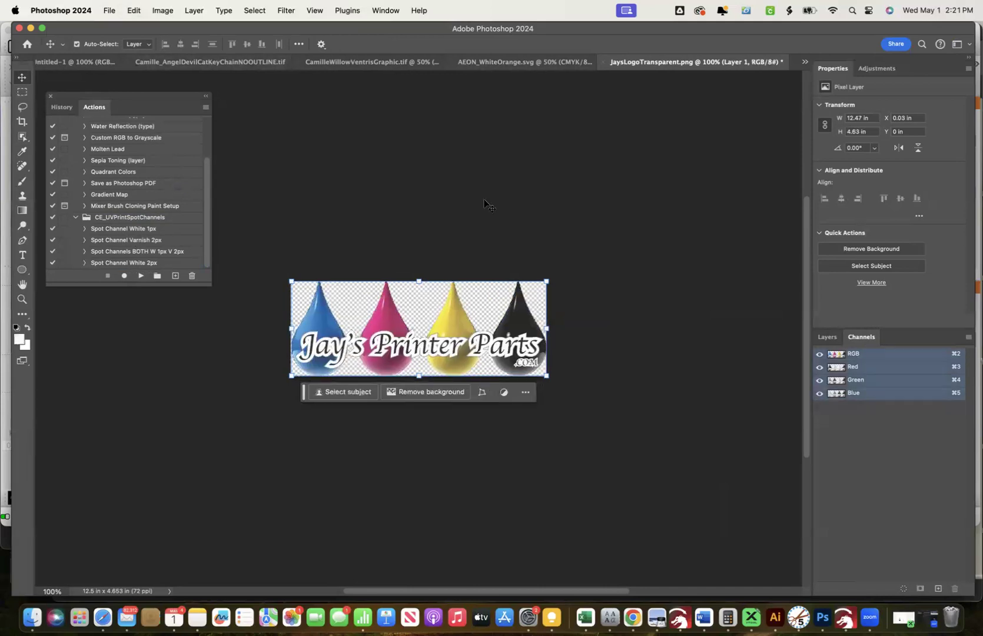
click(826, 337)
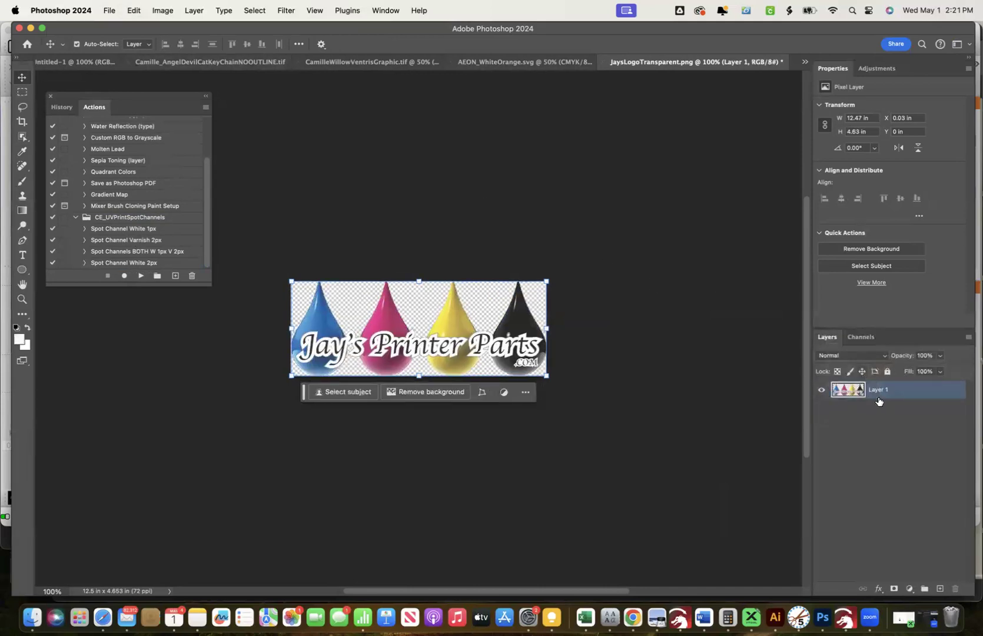
click(628, 336)
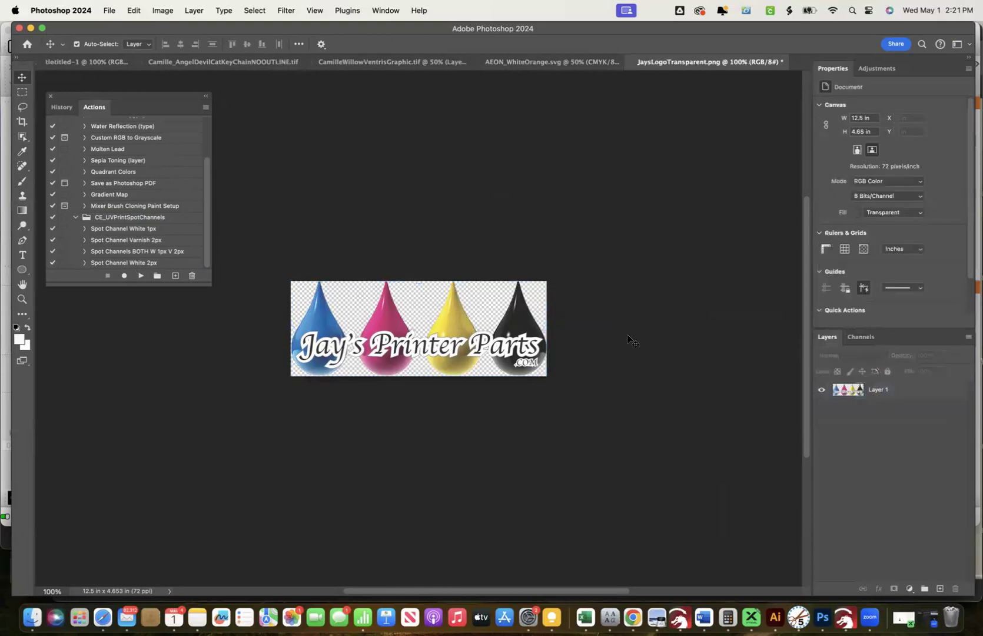
click(109, 264)
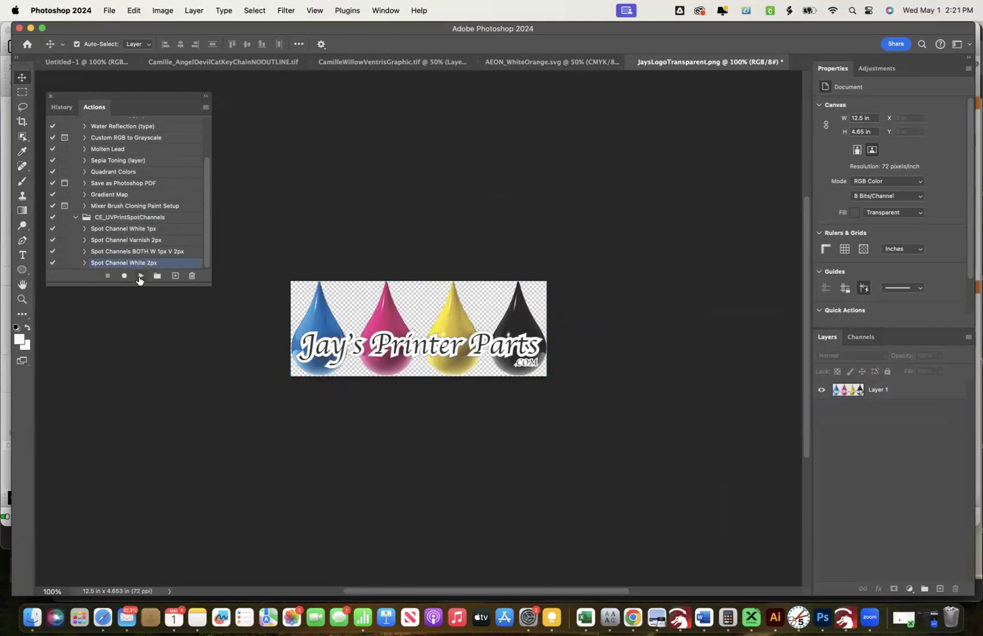
Step: Play the Spot Channel White 2px action and confirm the new White spot channel in Channels
click(140, 277)
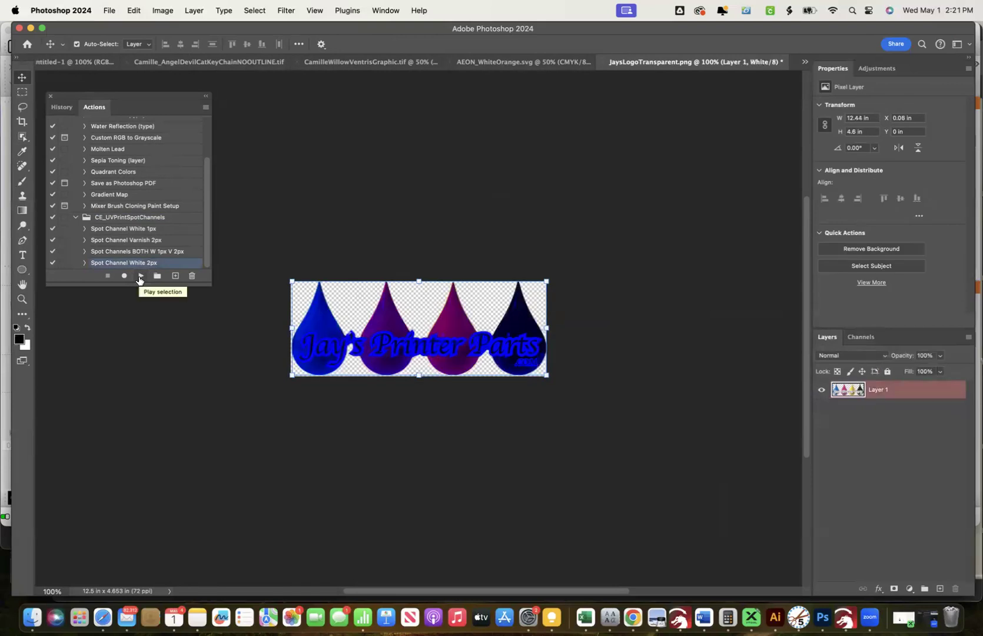
click(861, 336)
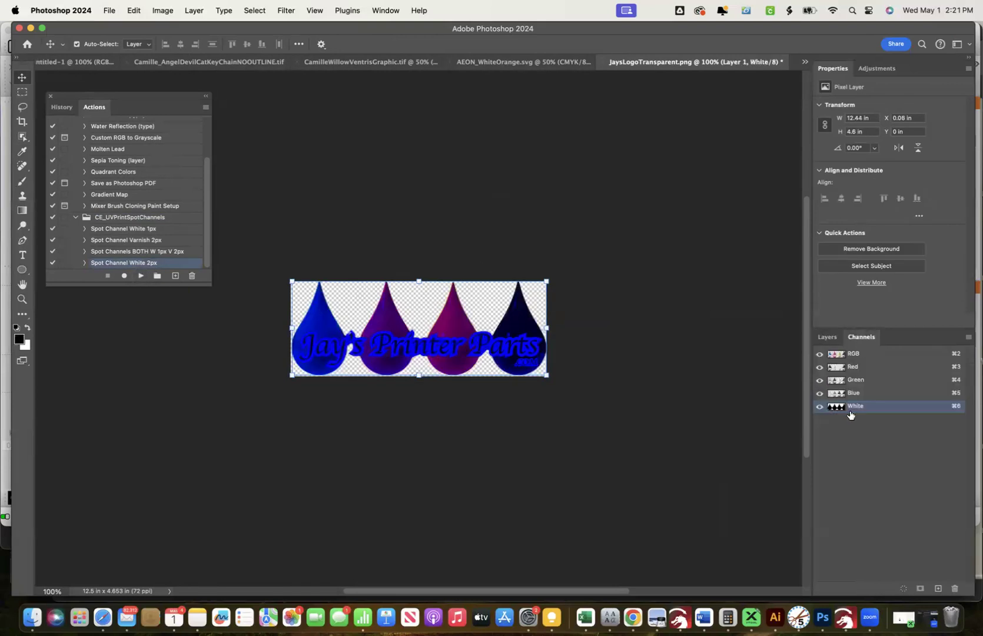